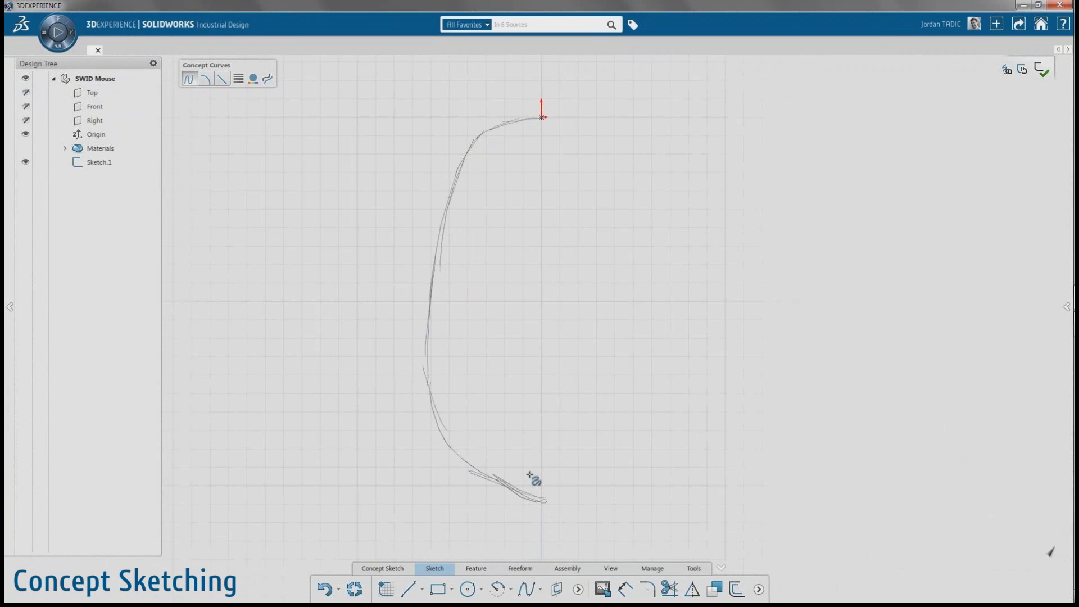
- Reflect all strokes of the half outline about the Right plane with Sketch Reflect to complete the mouse outline
{"action": "left_click", "coordinate": [386, 569]}
{"action": "left_click", "coordinate": [526, 589]}
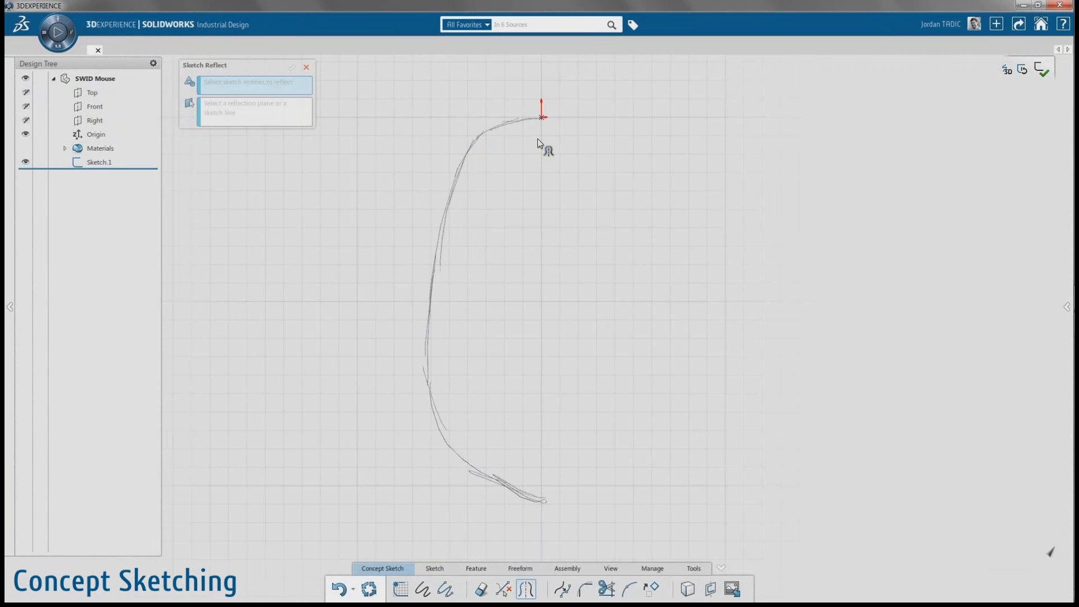
{"action": "left_click", "coordinate": [527, 498]}
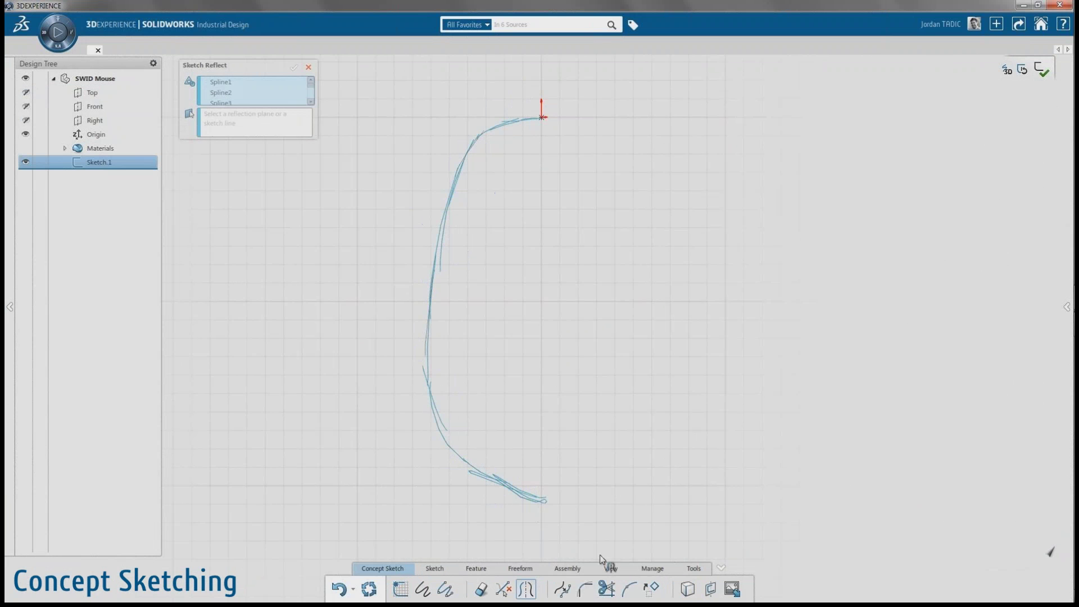
{"action": "left_click", "coordinate": [246, 145]}
{"action": "left_click", "coordinate": [543, 143]}
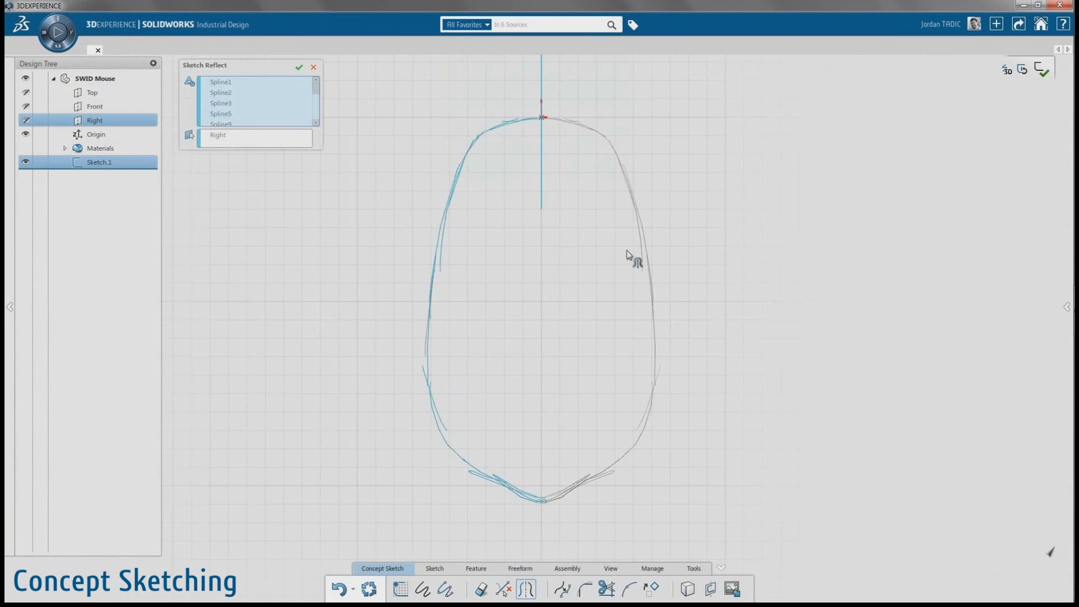
{"action": "left_click", "coordinate": [293, 67]}
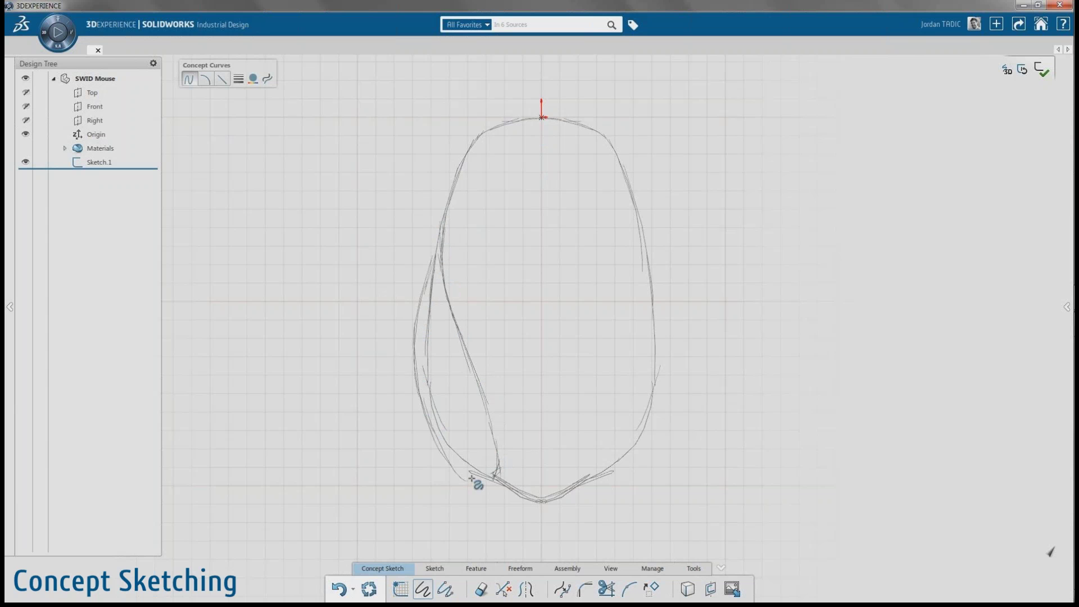
- Close the rough sketch, start a new one on the Top plane, and trace the front arc and inner thumb-side curve
{"action": "left_click", "coordinate": [1042, 78]}
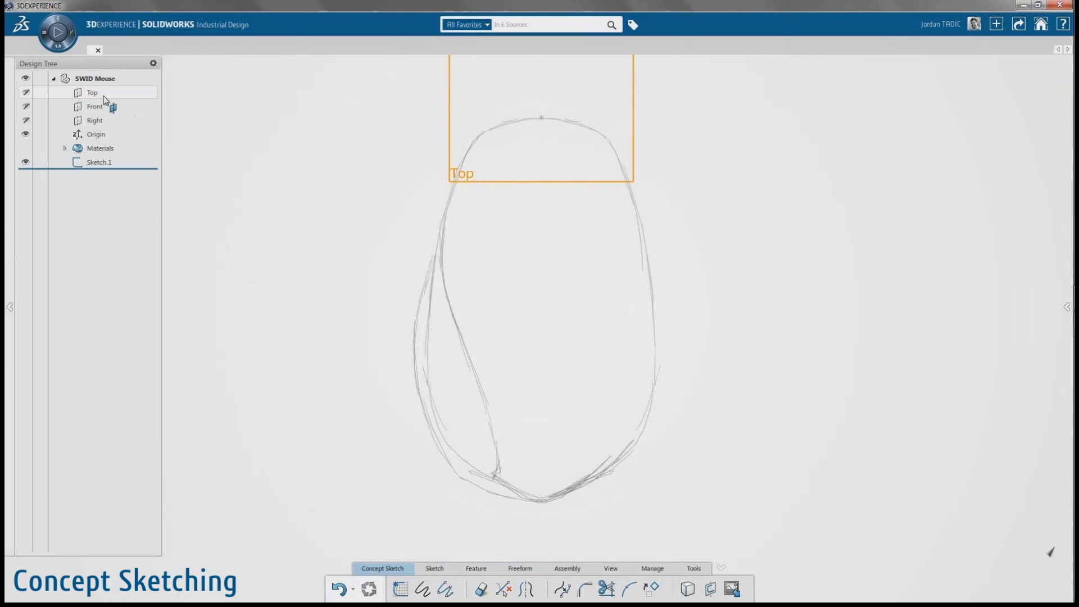
{"action": "left_click", "coordinate": [107, 92]}
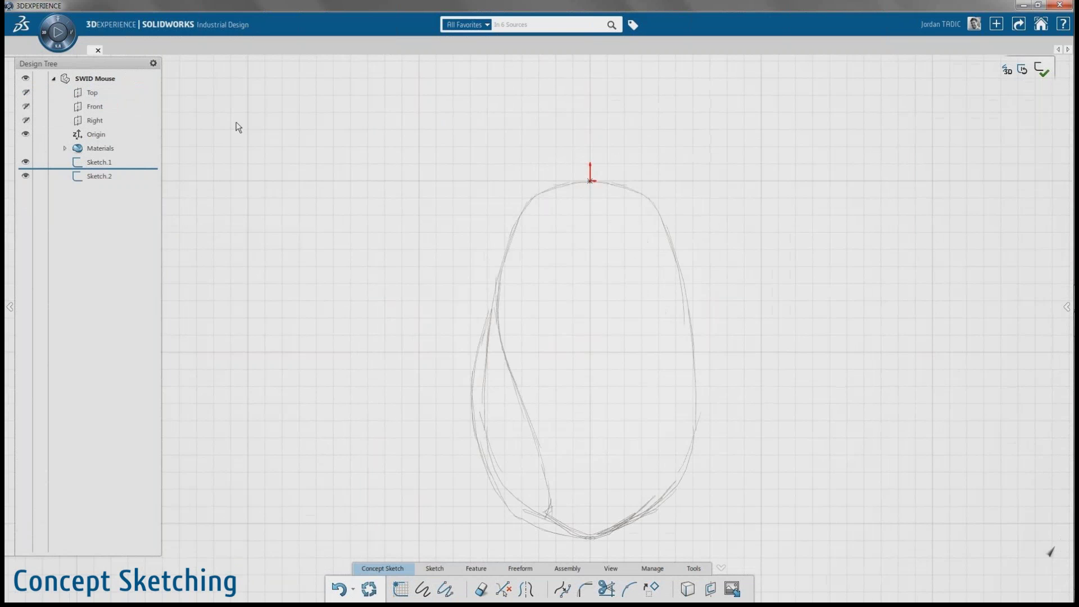
{"action": "middle_click_drag", "start_coordinate": [583, 375], "coordinate": [587, 318]}
{"action": "left_click_drag", "start_coordinate": [535, 142], "coordinate": [656, 144], "text": "alt"}
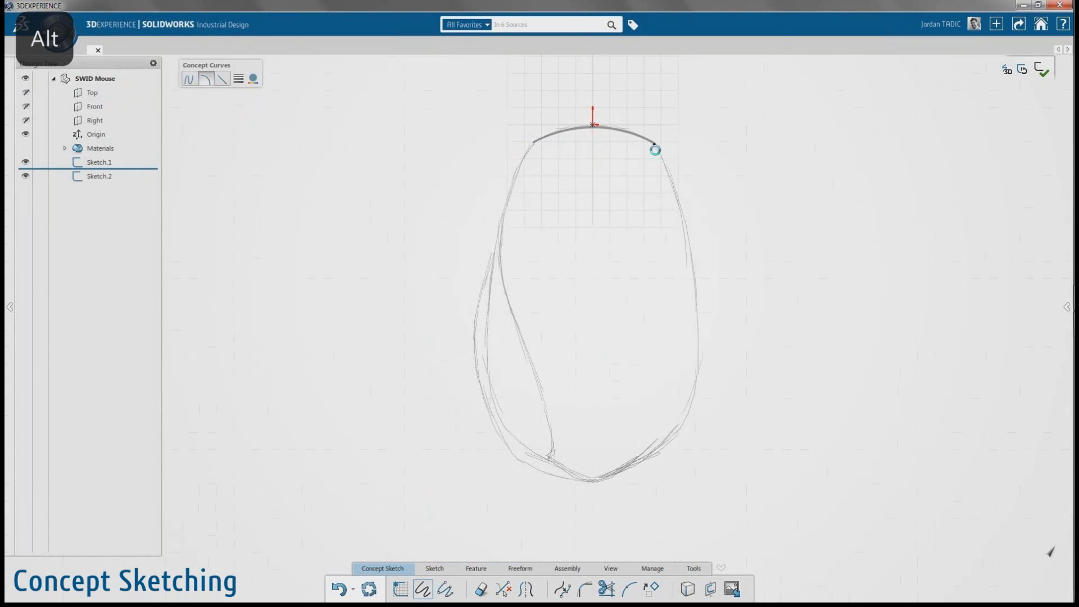
{"action": "mouse_move", "coordinate": [534, 142]}
{"action": "left_mouse_down"}
{"action": "mouse_move", "coordinate": [498, 265]}
{"action": "mouse_move", "coordinate": [557, 466]}
{"action": "left_mouse_up"}
{"action": "key", "text": "alt"}
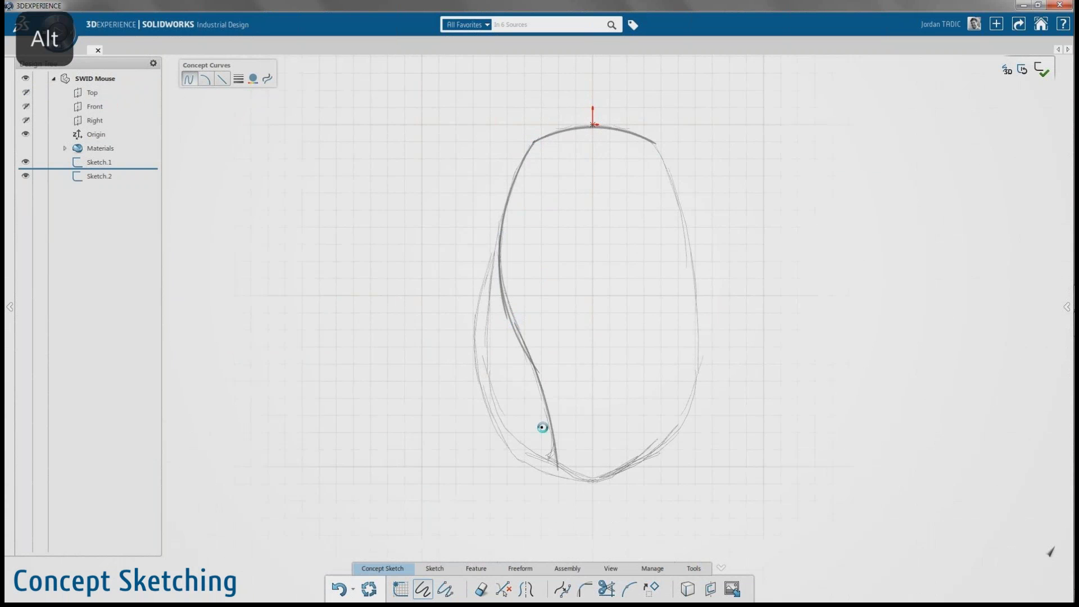
- Trace the small arc at the rear of the thumb area and the outer thumb bulge over the rough strokes
{"action": "middle_click_drag", "start_coordinate": [542, 427], "coordinate": [570, 420]}
{"action": "left_click_drag", "start_coordinate": [583, 407], "coordinate": [541, 450]}
{"action": "key", "text": "ctrl+z"}
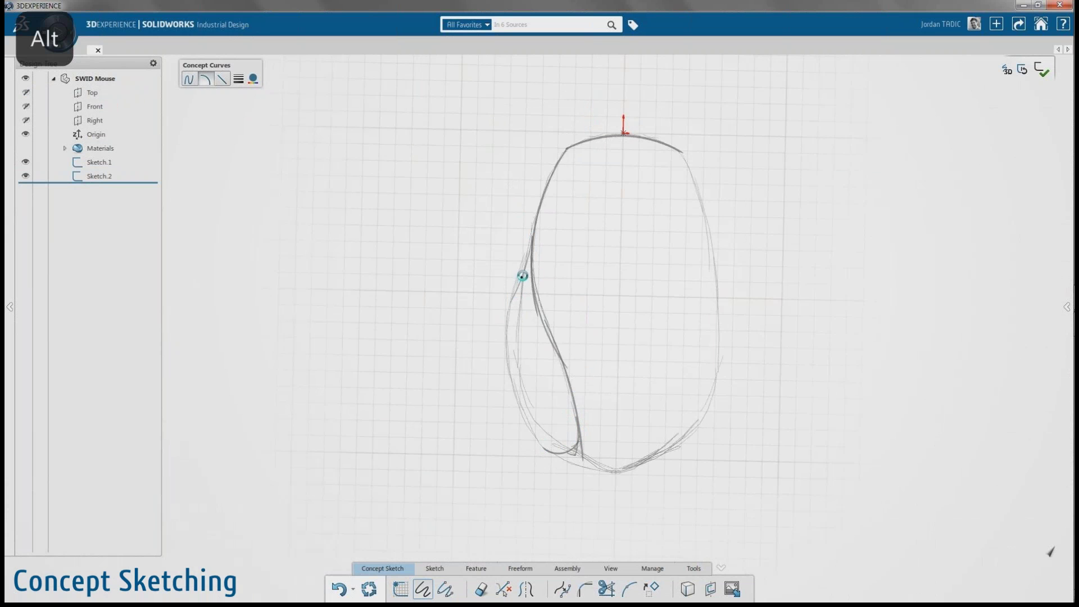
{"action": "mouse_move", "coordinate": [522, 275]}
{"action": "left_mouse_down"}
{"action": "mouse_move", "coordinate": [528, 420]}
{"action": "mouse_move", "coordinate": [587, 472]}
{"action": "left_mouse_up"}
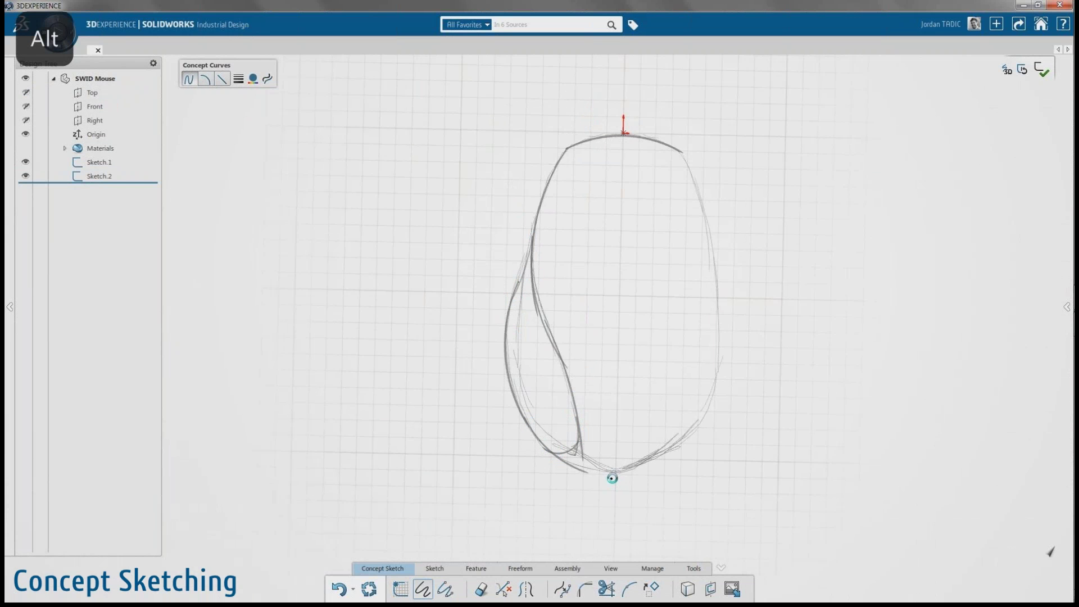
- Trace the outline's right side and rear curve, and join the thumb bulge to the front-left curve
{"action": "left_click_drag", "start_coordinate": [712, 269], "coordinate": [719, 324]}
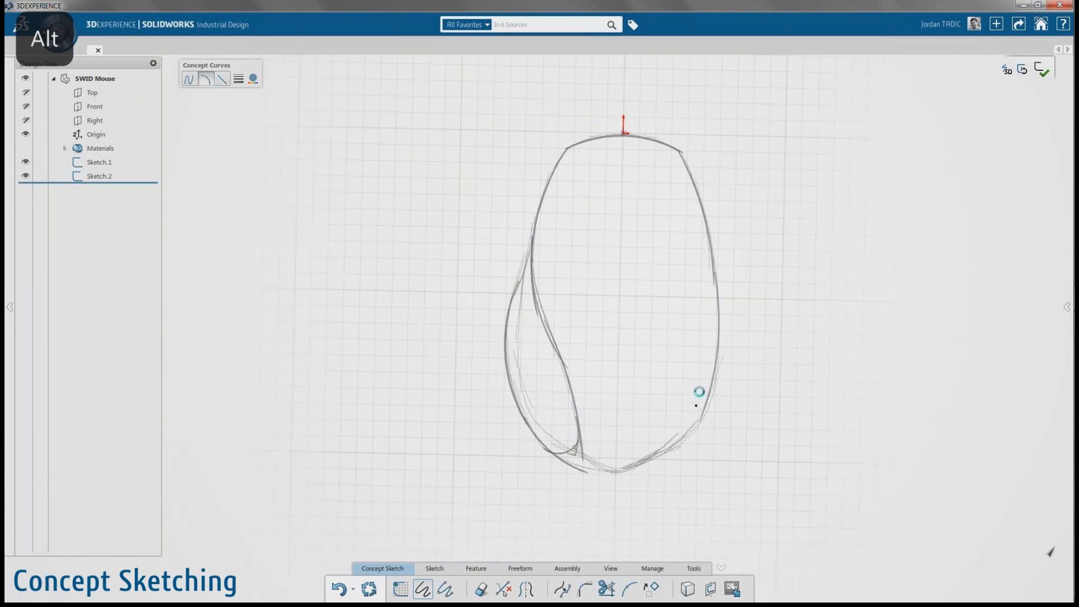
{"action": "left_click_drag", "start_coordinate": [697, 423], "coordinate": [584, 474]}
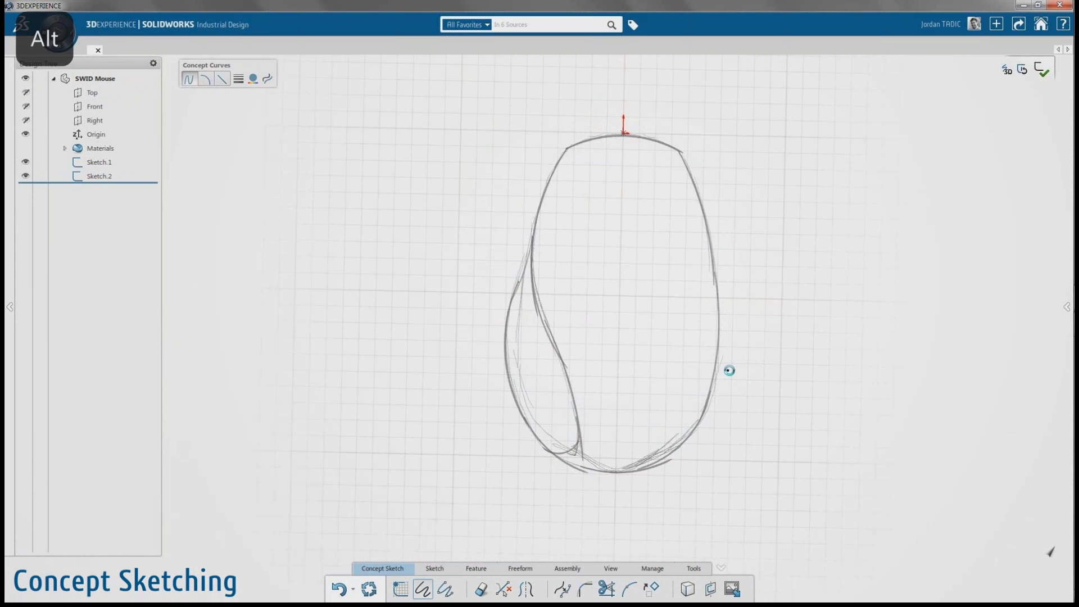
{"action": "left_click_drag", "start_coordinate": [514, 285], "coordinate": [530, 254]}
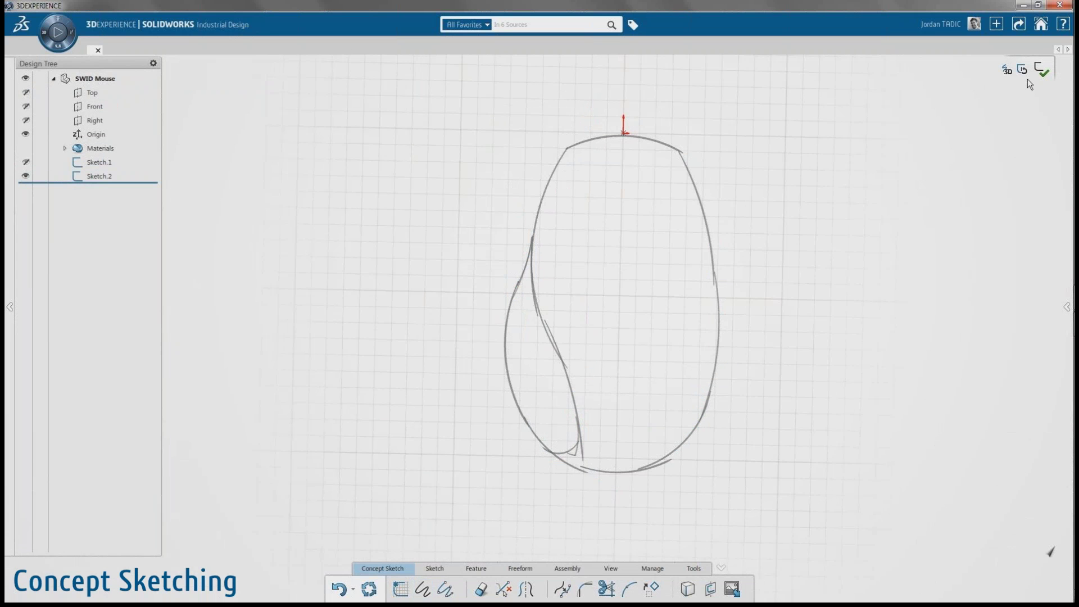
- Start a sketch on the Right plane and draw straight upright guide lines at the front, middle and rear of the mouse
{"action": "left_click", "coordinate": [98, 118]}
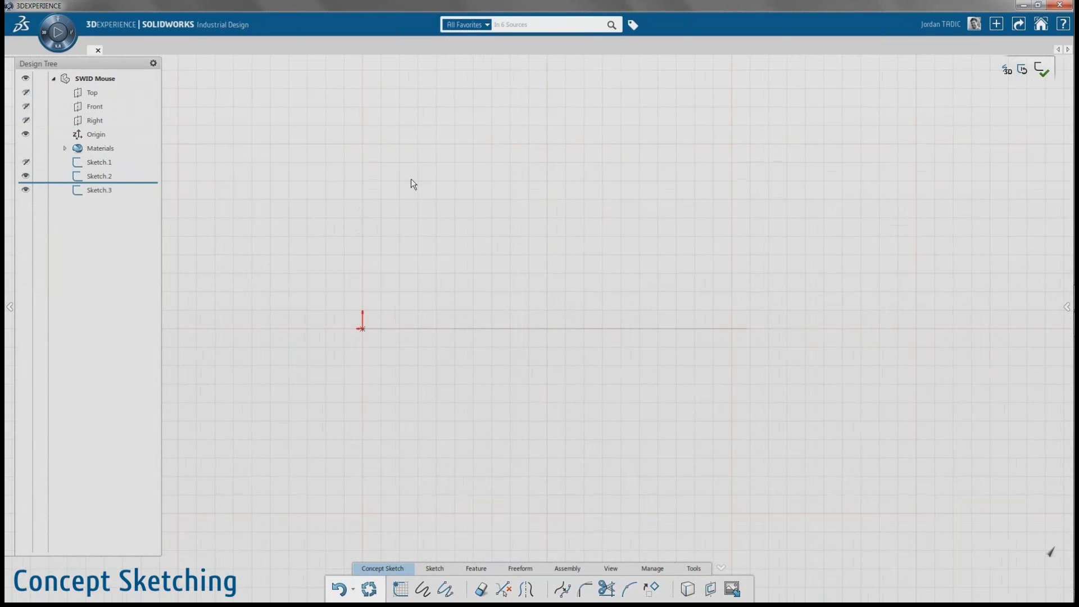
{"action": "key", "text": "shift"}
{"action": "left_click_drag", "start_coordinate": [385, 213], "coordinate": [385, 397], "text": "shift"}
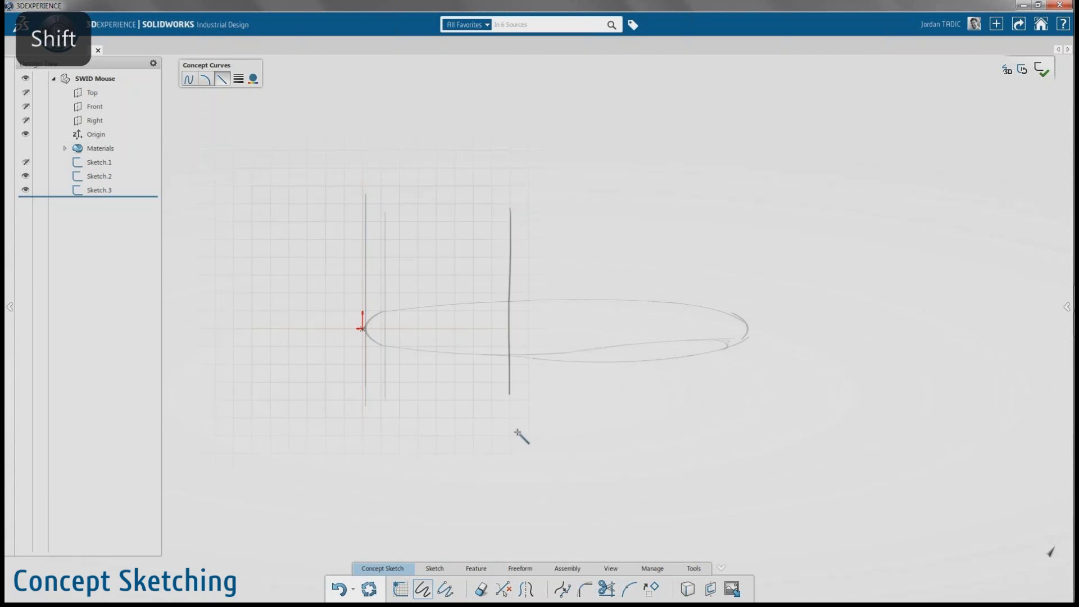
{"action": "left_click_drag", "start_coordinate": [722, 211], "coordinate": [724, 367], "text": "shift"}
{"action": "left_click_drag", "start_coordinate": [753, 223], "coordinate": [736, 366], "text": "shift"}
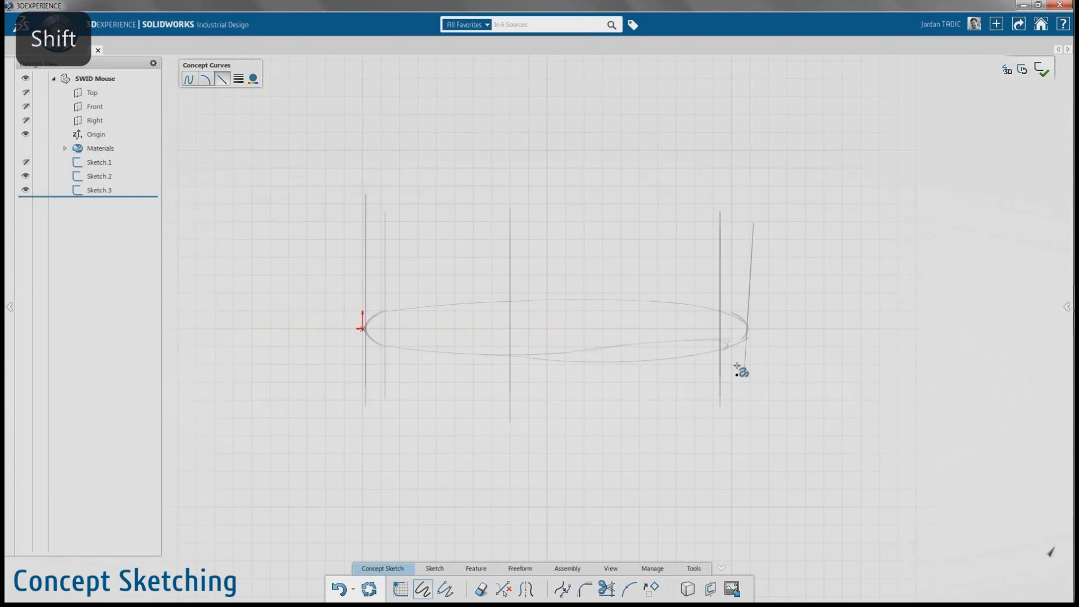
- Sketch the mouse's side profile with slanted end lines, an arched upper curve and a horizontal base line from the origin
{"action": "left_click_drag", "start_coordinate": [366, 290], "coordinate": [389, 343], "text": "shift"}
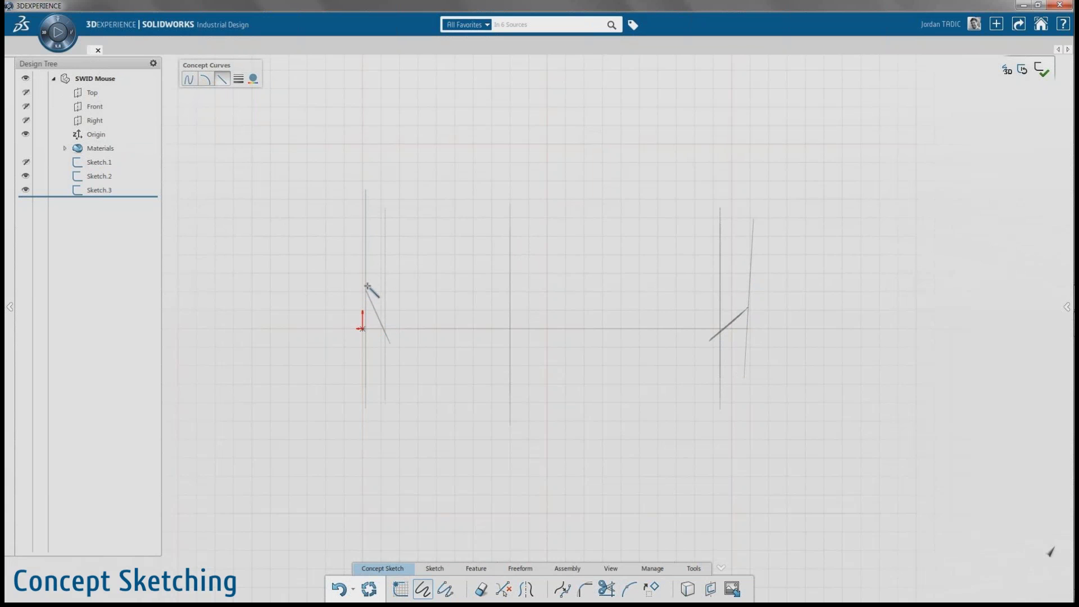
{"action": "left_click_drag", "start_coordinate": [365, 292], "coordinate": [534, 214]}
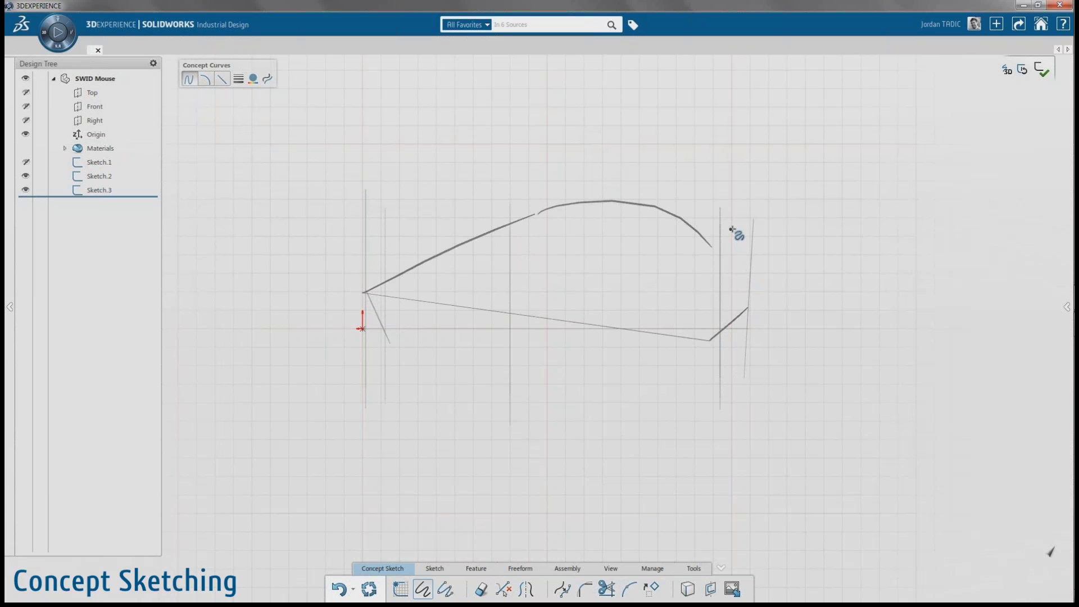
{"action": "left_click_drag", "start_coordinate": [362, 329], "coordinate": [781, 328], "text": "shift"}
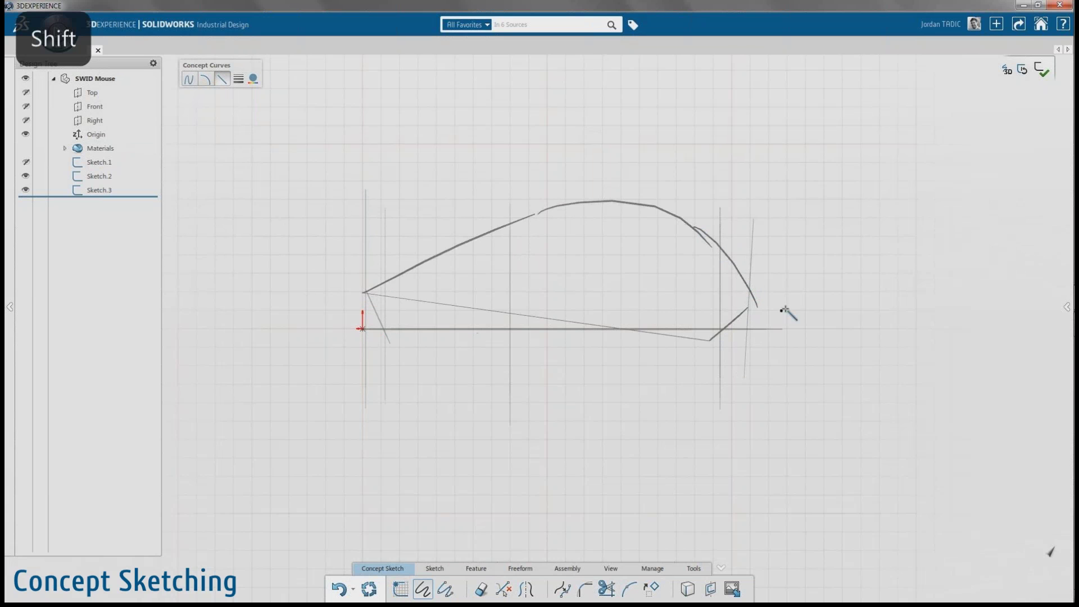
- Delete the stray diagonal lines and redraw the short slanted rear edge from the end of the upper curve
{"action": "key", "text": "Delete"}
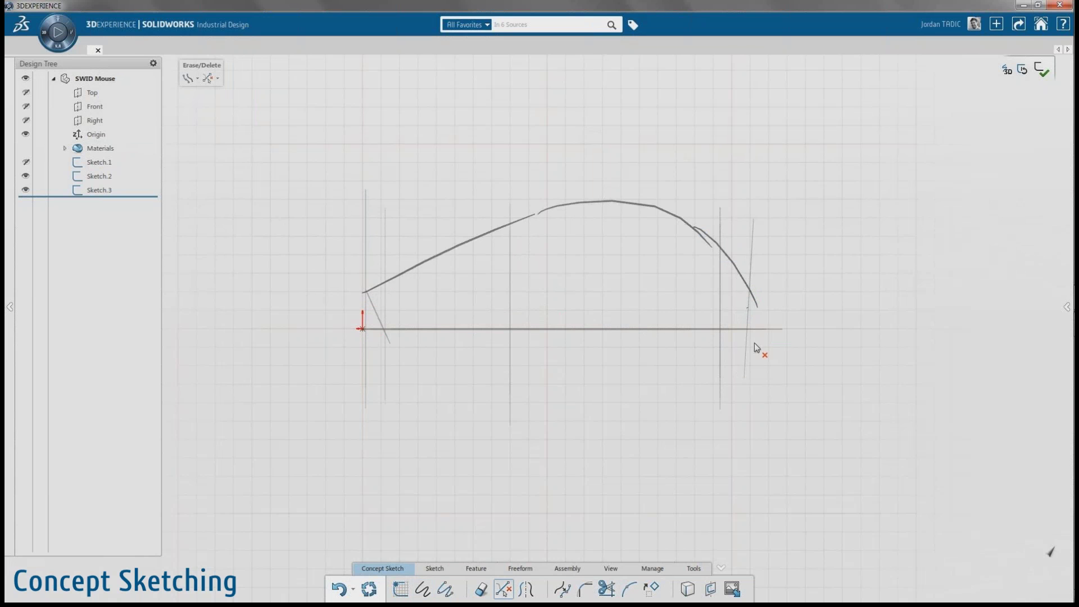
{"action": "key", "text": "Escape"}
{"action": "left_click_drag", "start_coordinate": [758, 307], "coordinate": [739, 335]}
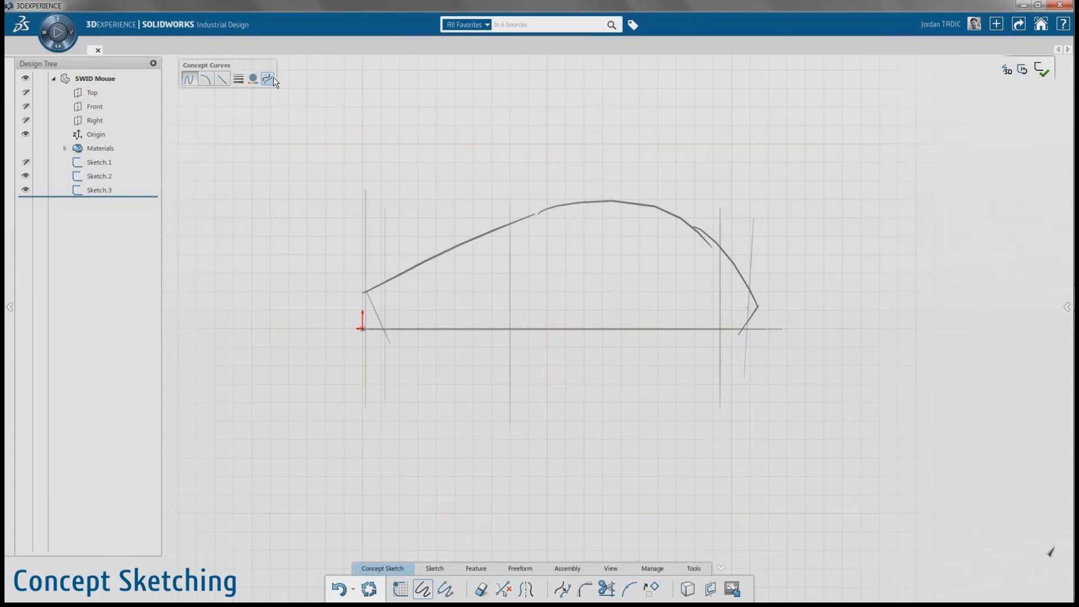
- Undo the first trial stroke and sketch the curve dividing base and top shell from the front tip to the rear tip
{"action": "left_click_drag", "start_coordinate": [452, 298], "coordinate": [776, 285]}
{"action": "key", "text": "ctrl+z"}
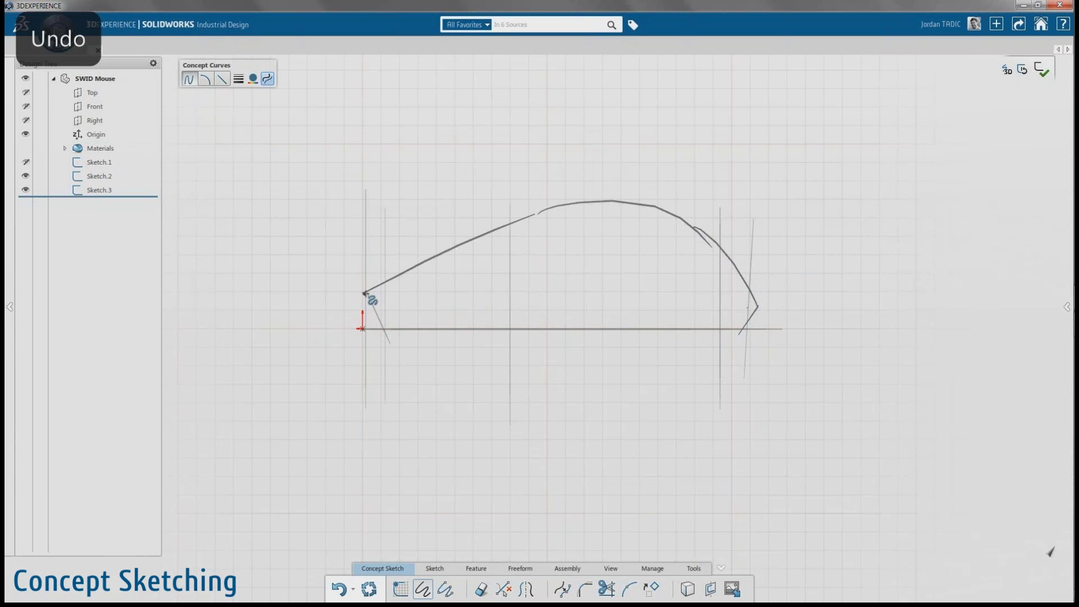
{"action": "left_click_drag", "start_coordinate": [364, 293], "coordinate": [755, 306]}
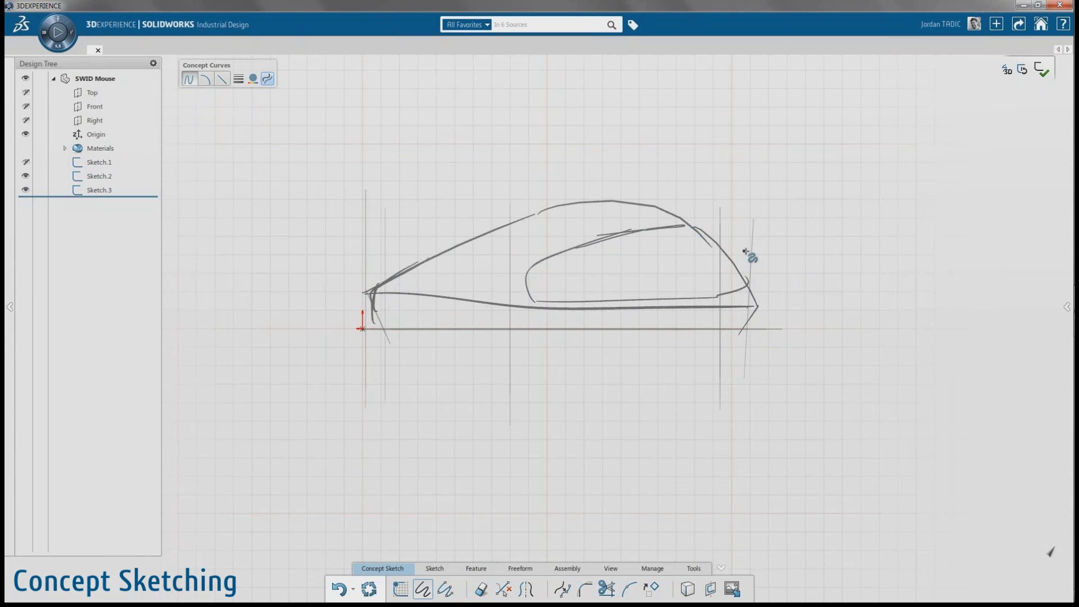
- Erase the rear stretch of the arched upper profile curve
{"action": "key", "text": "e"}
{"action": "left_click_drag", "start_coordinate": [710, 239], "coordinate": [743, 270]}
{"action": "scroll", "coordinate": [775, 177], "scroll_direction": "down", "scroll_amount": 5}
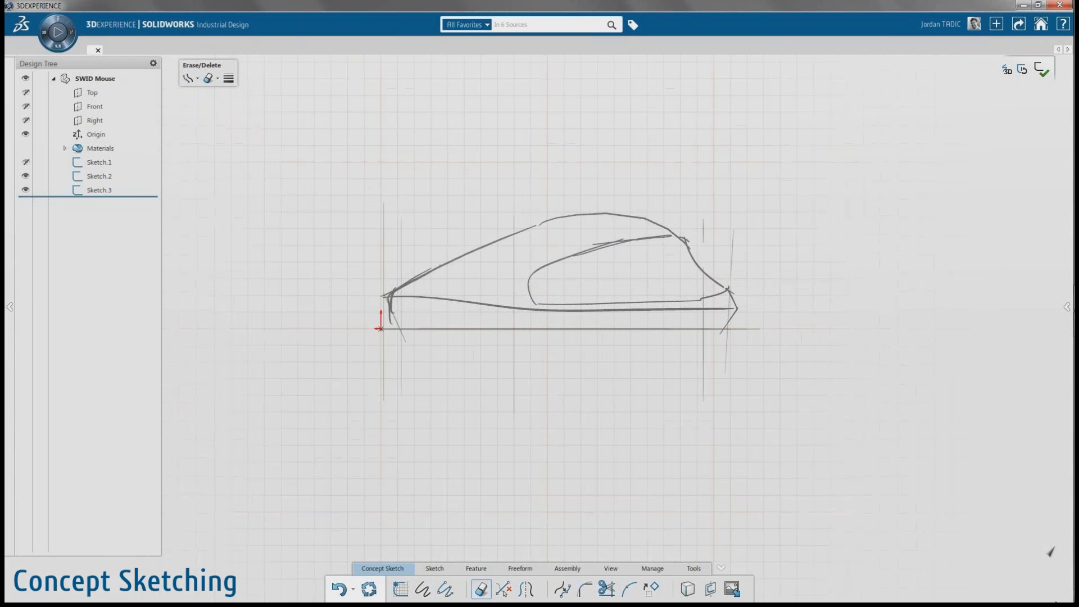
{"action": "middle_click_drag", "start_coordinate": [596, 228], "coordinate": [609, 241]}
{"action": "scroll", "coordinate": [609, 242], "scroll_direction": "up", "scroll_amount": 6}
{"action": "middle_click_drag", "start_coordinate": [691, 138], "coordinate": [781, 138], "text": "ctrl"}
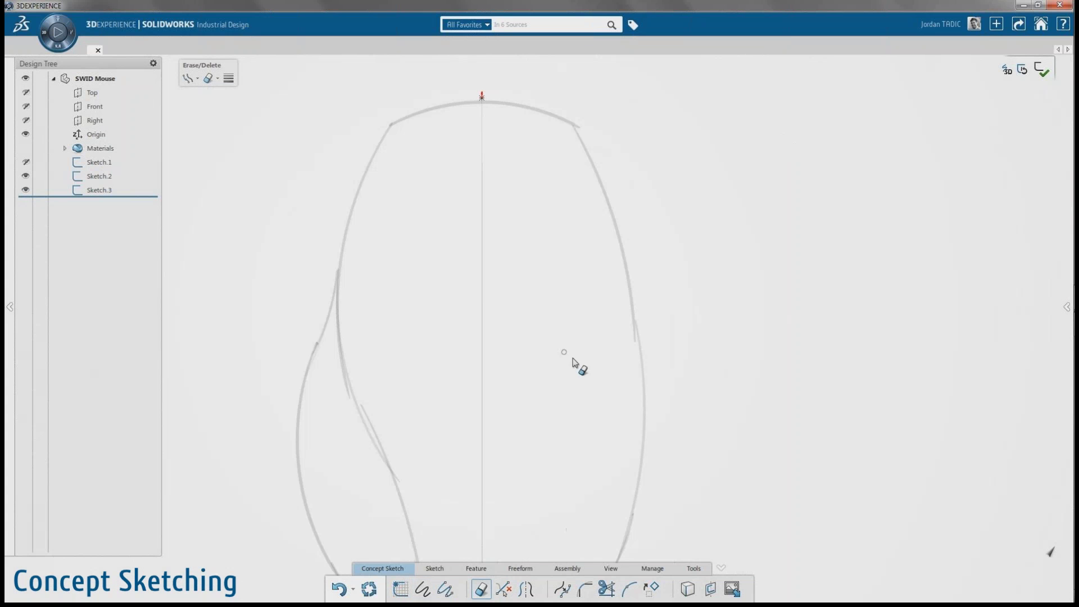
{"action": "middle_click_drag", "start_coordinate": [573, 362], "coordinate": [646, 288], "text": "ctrl"}
{"action": "scroll", "coordinate": [649, 303], "scroll_direction": "down", "scroll_amount": 2}
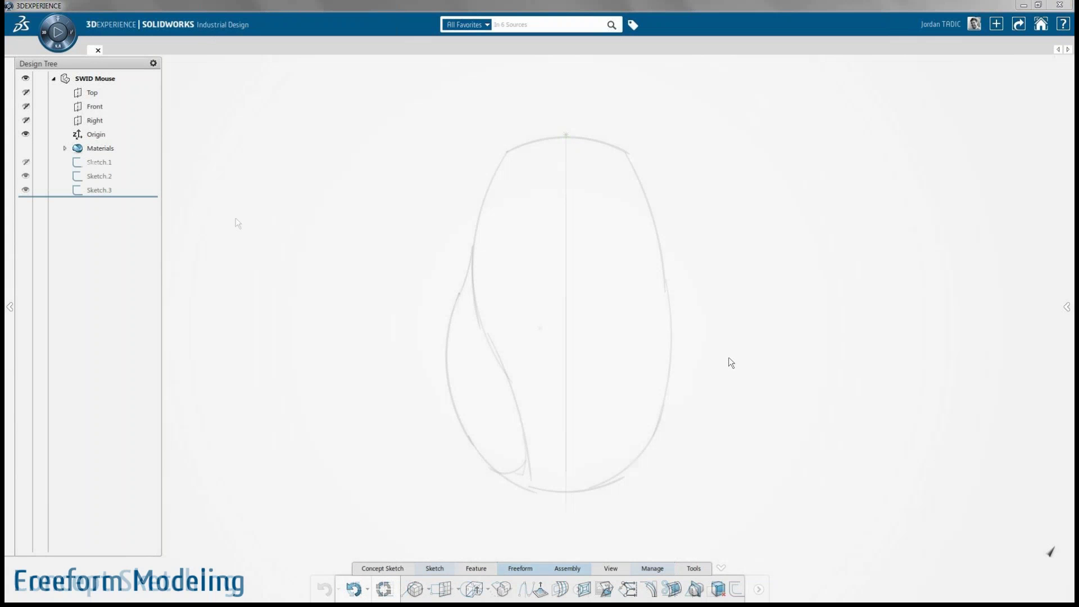
- Create a freeform box and move it toward the rear so it covers the sketched mouse outline in plan view
{"action": "left_click", "coordinate": [415, 588]}
{"action": "left_click_drag", "start_coordinate": [564, 231], "coordinate": [557, 400]}
{"action": "left_click_drag", "start_coordinate": [672, 221], "coordinate": [699, 221]}
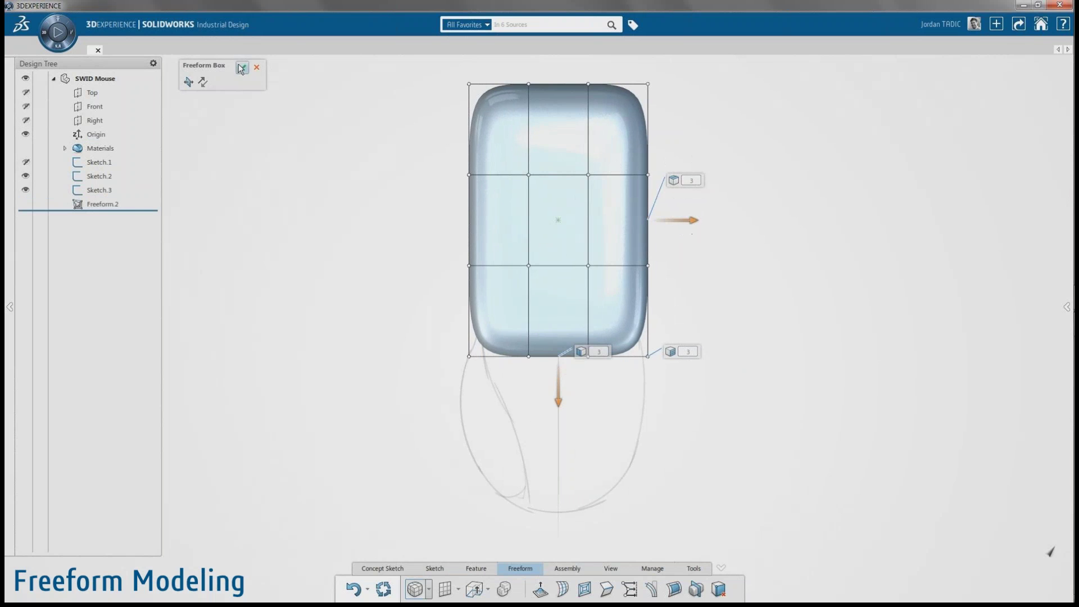
{"action": "left_click_drag", "start_coordinate": [432, 68], "coordinate": [677, 393]}
{"action": "left_click_drag", "start_coordinate": [559, 243], "coordinate": [557, 419]}
{"action": "left_click", "coordinate": [696, 395]}
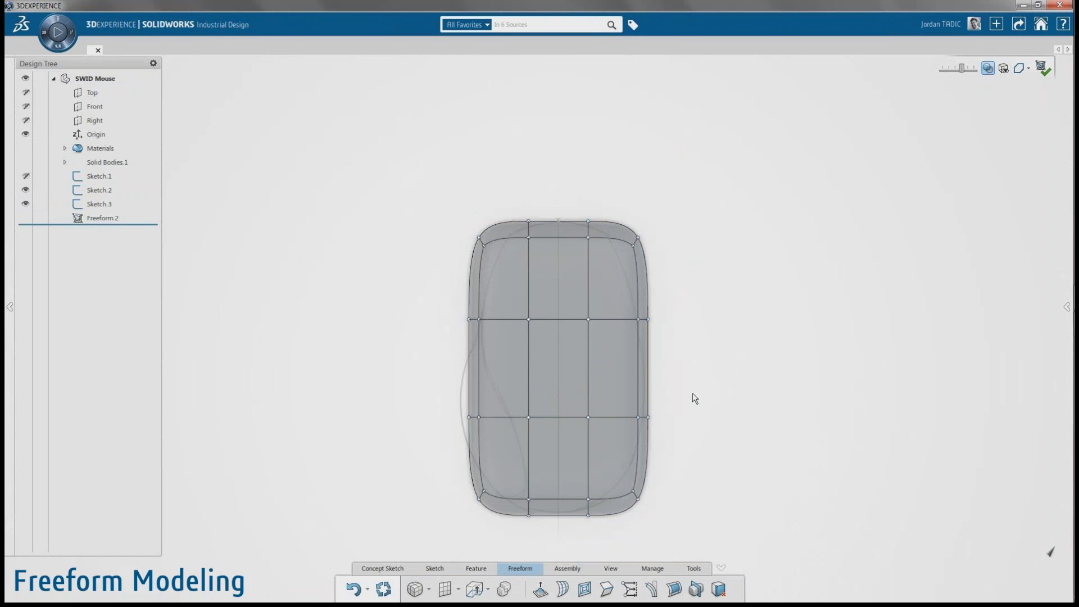
- Narrow the front and rear vertex rows of the freeform box to match the rounded ends of the outline
{"action": "key", "text": "f"}
{"action": "left_click_drag", "start_coordinate": [723, 92], "coordinate": [649, 155]}
{"action": "left_click_drag", "start_coordinate": [605, 109], "coordinate": [562, 108]}
{"action": "left_click", "coordinate": [740, 298]}
{"action": "left_click_drag", "start_coordinate": [490, 527], "coordinate": [422, 433]}
{"action": "left_click_drag", "start_coordinate": [594, 510], "coordinate": [566, 506]}
- Narrow the front-middle vertex row and move the rear-middle row slightly toward the front to follow the outline
{"action": "left_click", "coordinate": [610, 244]}
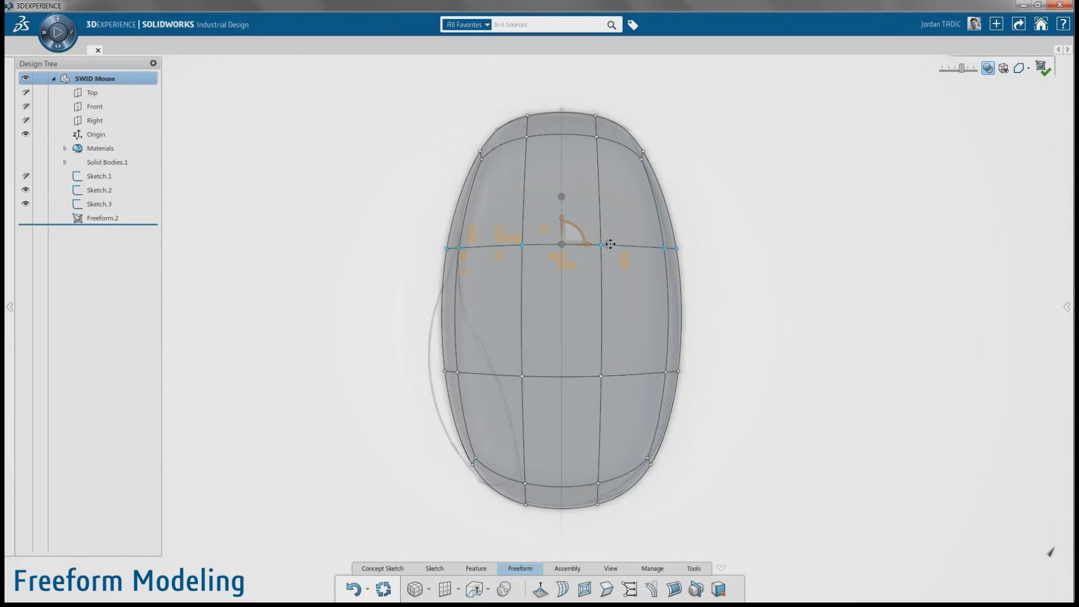
{"action": "left_click", "coordinate": [798, 299]}
{"action": "left_click_drag", "start_coordinate": [407, 306], "coordinate": [750, 402]}
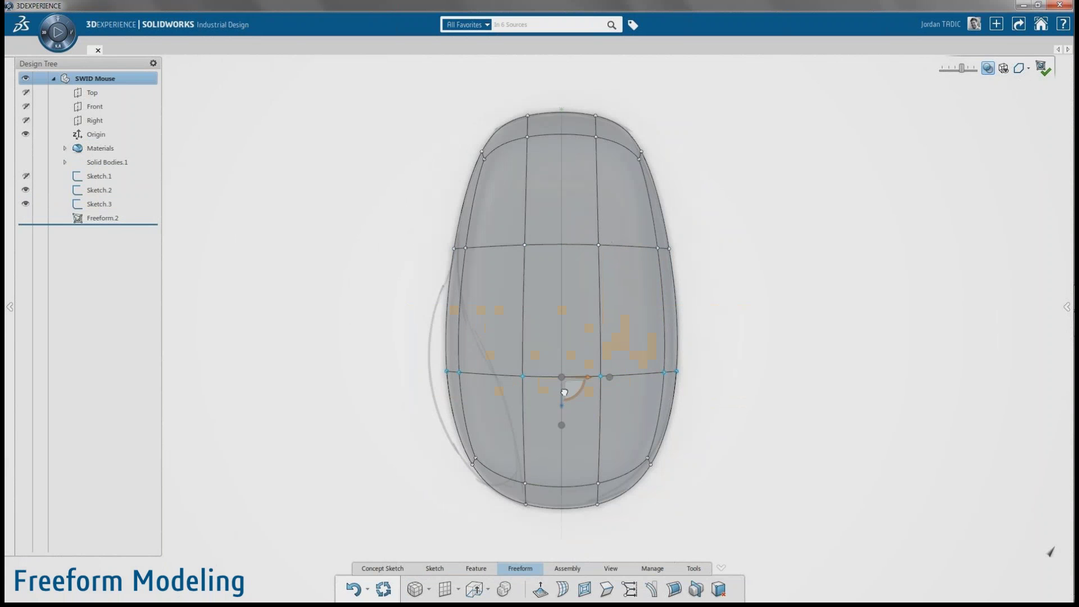
{"action": "left_click_drag", "start_coordinate": [561, 404], "coordinate": [560, 373]}
- Shift the thumb-side vertices so the body's left edge follows the sketched thumb bulge
{"action": "left_click_drag", "start_coordinate": [391, 322], "coordinate": [497, 475]}
{"action": "left_click_drag", "start_coordinate": [421, 421], "coordinate": [460, 488]}
{"action": "left_click_drag", "start_coordinate": [385, 333], "coordinate": [409, 371]}
{"action": "left_click", "coordinate": [399, 211]}
{"action": "left_click_drag", "start_coordinate": [399, 212], "coordinate": [487, 272]}
{"action": "left_click_drag", "start_coordinate": [441, 262], "coordinate": [446, 264]}
{"action": "left_click", "coordinate": [792, 391]}
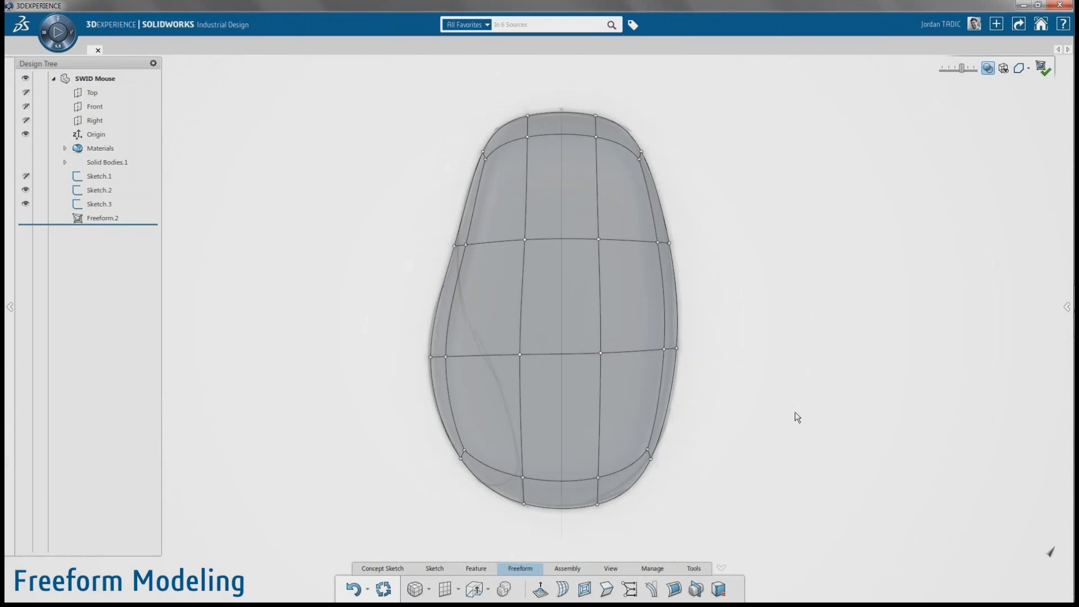
- Select the edge loop around the underside of the freeform body and turn it into a sharp bottom edge
{"action": "mouse_move", "coordinate": [801, 415]}
{"action": "middle_mouse_down"}
{"action": "mouse_move", "coordinate": [696, 479]}
{"action": "mouse_move", "coordinate": [739, 448]}
{"action": "mouse_move", "coordinate": [578, 376]}
{"action": "middle_mouse_up"}
{"action": "left_click", "coordinate": [615, 384]}
{"action": "left_click", "coordinate": [507, 384], "text": "shift"}
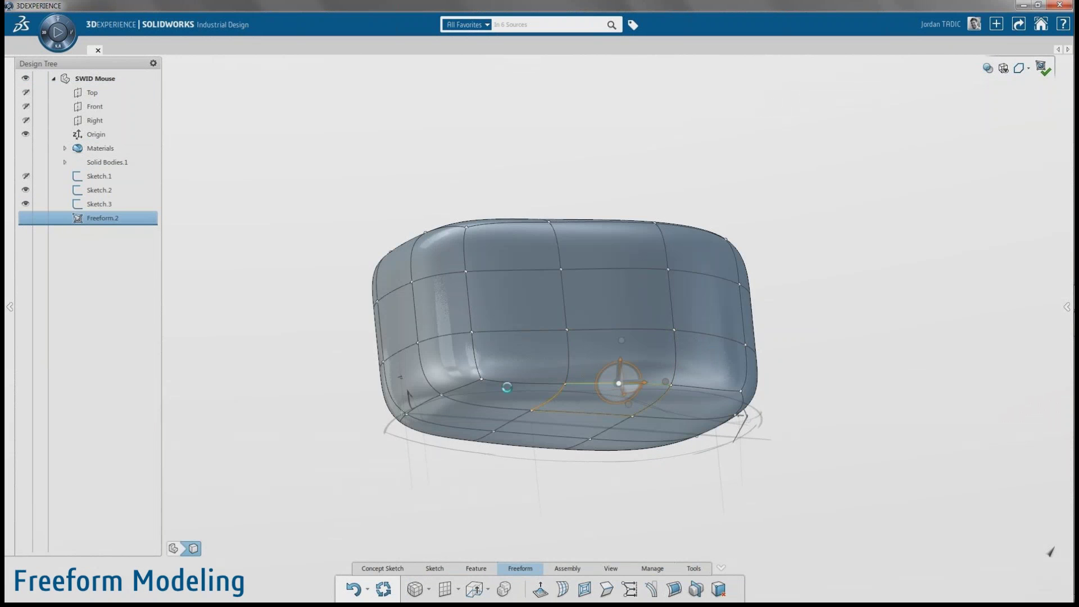
{"action": "middle_click_drag", "start_coordinate": [507, 385], "coordinate": [670, 503]}
{"action": "left_click", "coordinate": [606, 589]}
{"action": "right_click", "coordinate": [741, 483]}
{"action": "left_click", "coordinate": [790, 492]}
- Change the selection filter and try selecting the horizontal edge loop around the body's lower side
{"action": "middle_click_drag", "start_coordinate": [781, 483], "coordinate": [623, 506]}
{"action": "left_click", "coordinate": [1022, 68]}
{"action": "left_click", "coordinate": [1048, 158]}
{"action": "left_click", "coordinate": [640, 423]}
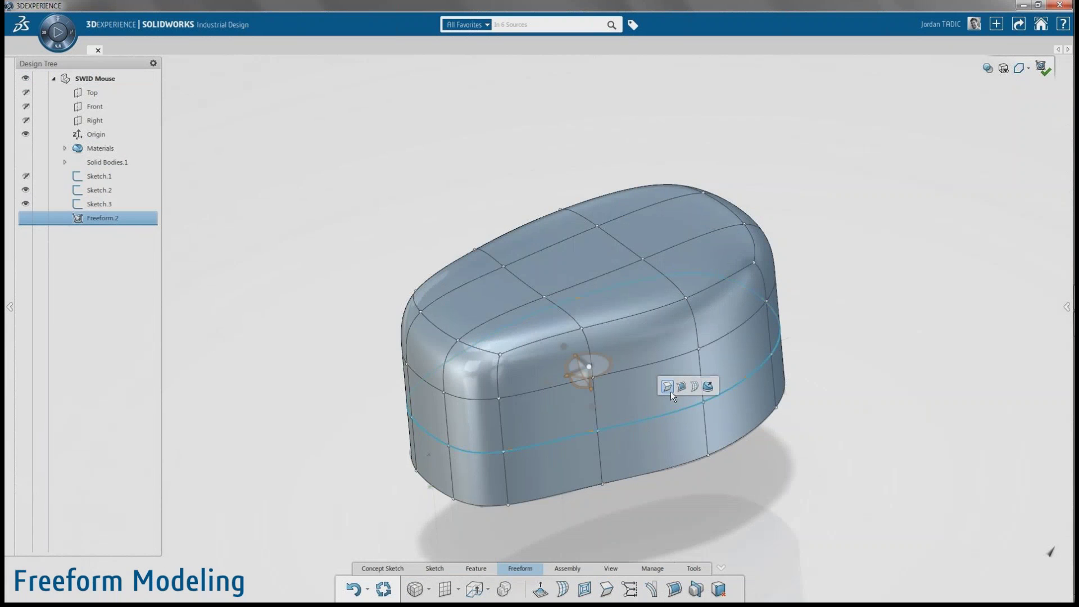
{"action": "left_click", "coordinate": [791, 447]}
- Lower the horizontal edge loop onto the side sketch's base line and raise its front vertices to follow the curve
{"action": "middle_click_drag", "start_coordinate": [791, 447], "coordinate": [741, 439]}
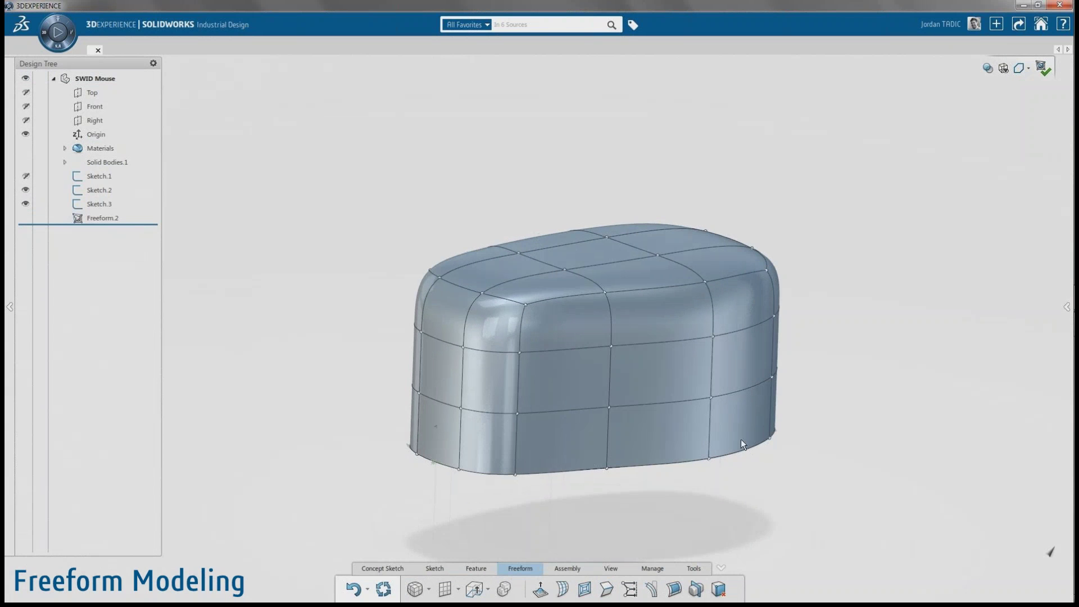
{"action": "left_click_drag", "start_coordinate": [393, 379], "coordinate": [881, 411]}
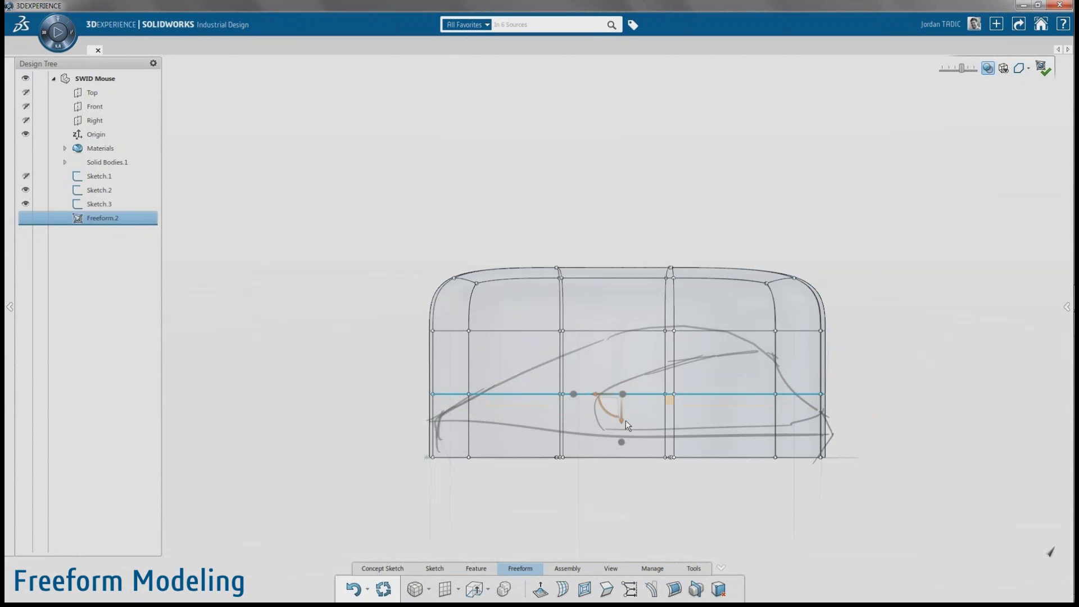
{"action": "left_click_drag", "start_coordinate": [625, 420], "coordinate": [628, 462]}
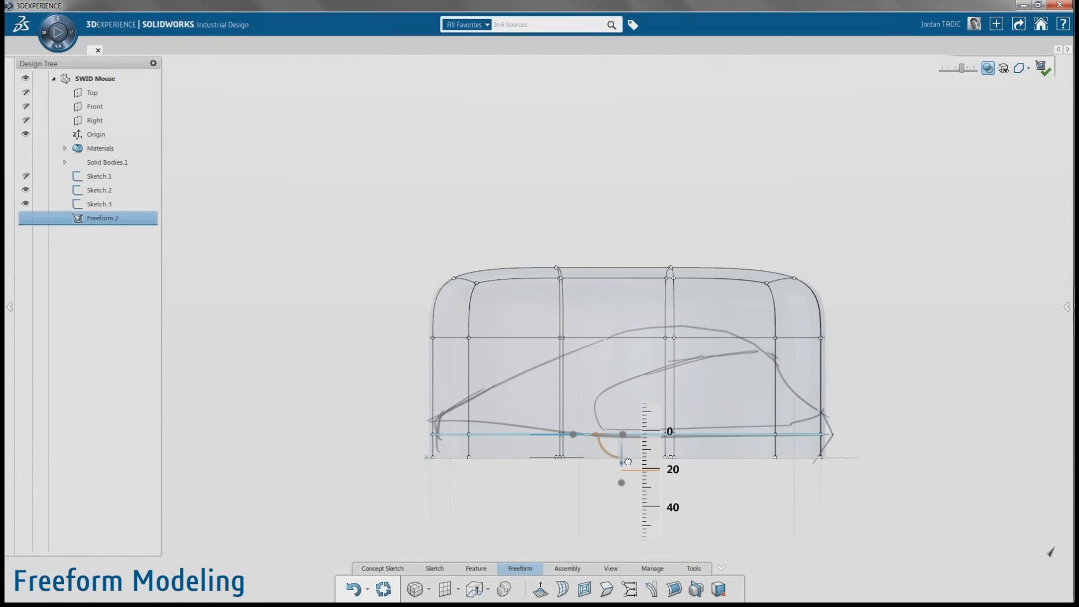
{"action": "left_click", "coordinate": [679, 526]}
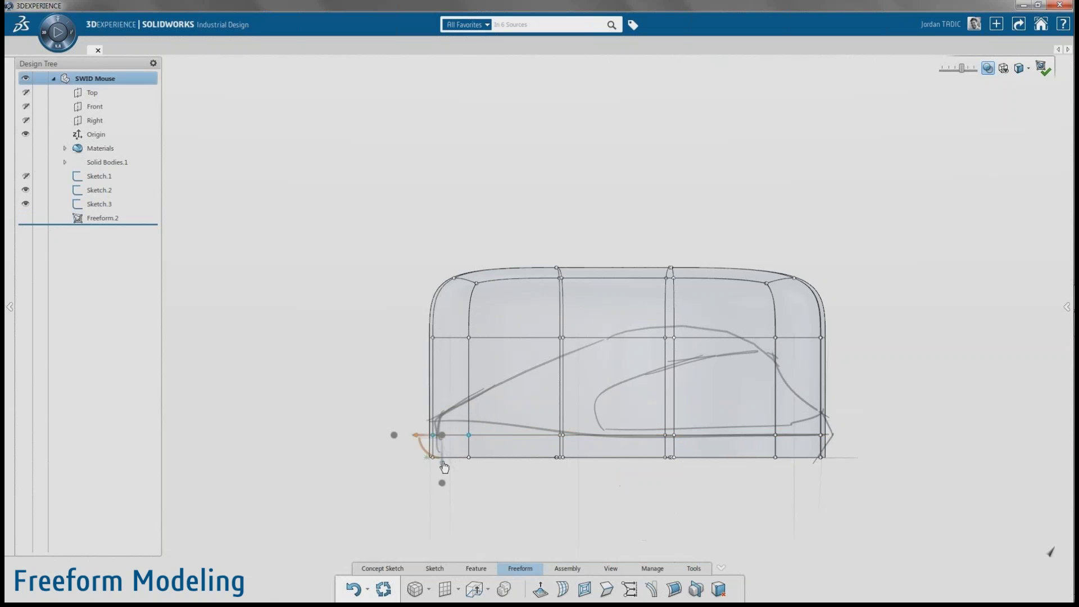
{"action": "left_click_drag", "start_coordinate": [442, 464], "coordinate": [448, 447]}
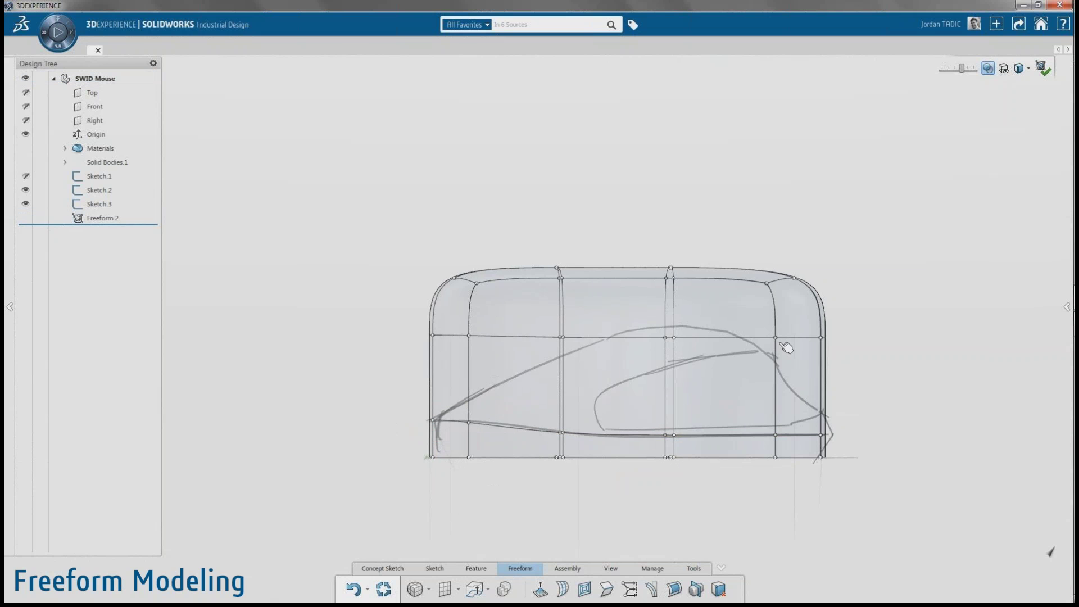
- Lower the body's middle vertex row and upper vertices toward the sketched side profile
{"action": "scroll", "coordinate": [781, 336], "scroll_direction": "up", "scroll_amount": 1}
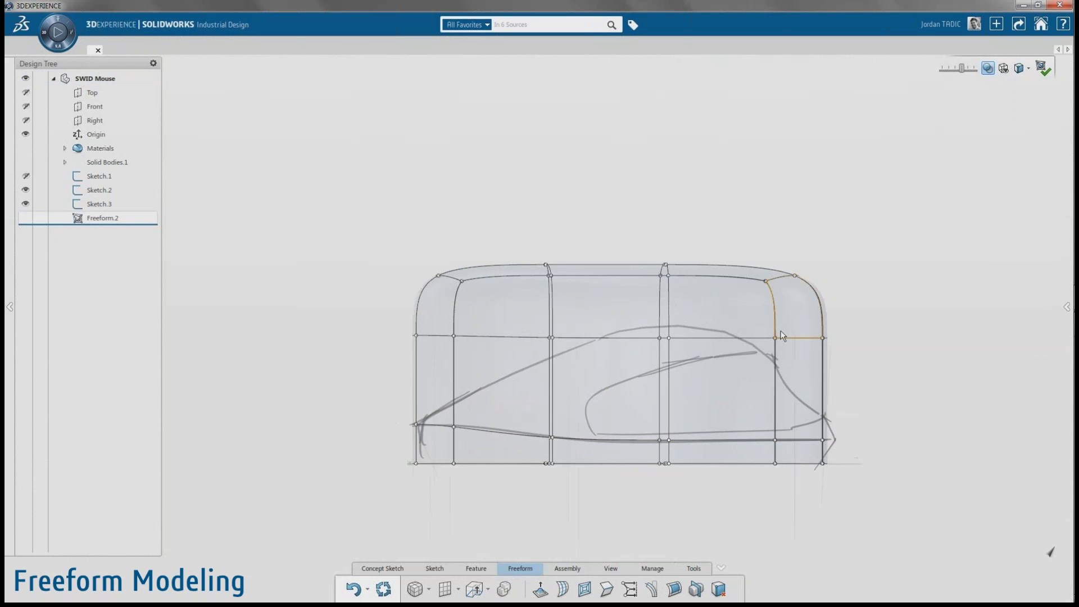
{"action": "scroll", "coordinate": [781, 335], "scroll_direction": "up", "scroll_amount": 2}
{"action": "left_click_drag", "start_coordinate": [306, 321], "coordinate": [863, 359]}
{"action": "left_click_drag", "start_coordinate": [579, 354], "coordinate": [579, 442]}
{"action": "left_click_drag", "start_coordinate": [298, 218], "coordinate": [855, 317]}
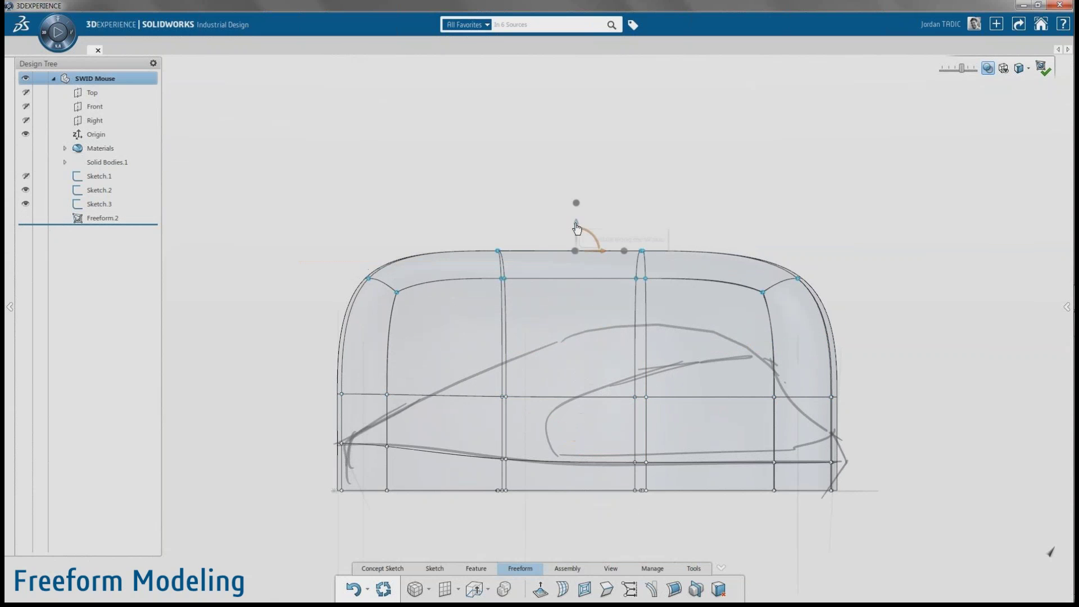
{"action": "left_click_drag", "start_coordinate": [577, 227], "coordinate": [577, 299]}
- Lower the upper and middle nose vertices and the front-middle top vertices to form the sketched front slope
{"action": "left_click_drag", "start_coordinate": [309, 304], "coordinate": [436, 356]}
{"action": "left_click_drag", "start_coordinate": [353, 299], "coordinate": [346, 389]}
{"action": "left_click_drag", "start_coordinate": [323, 403], "coordinate": [402, 436]}
{"action": "left_click_drag", "start_coordinate": [355, 384], "coordinate": [321, 407]}
{"action": "left_click_drag", "start_coordinate": [469, 311], "coordinate": [535, 358]}
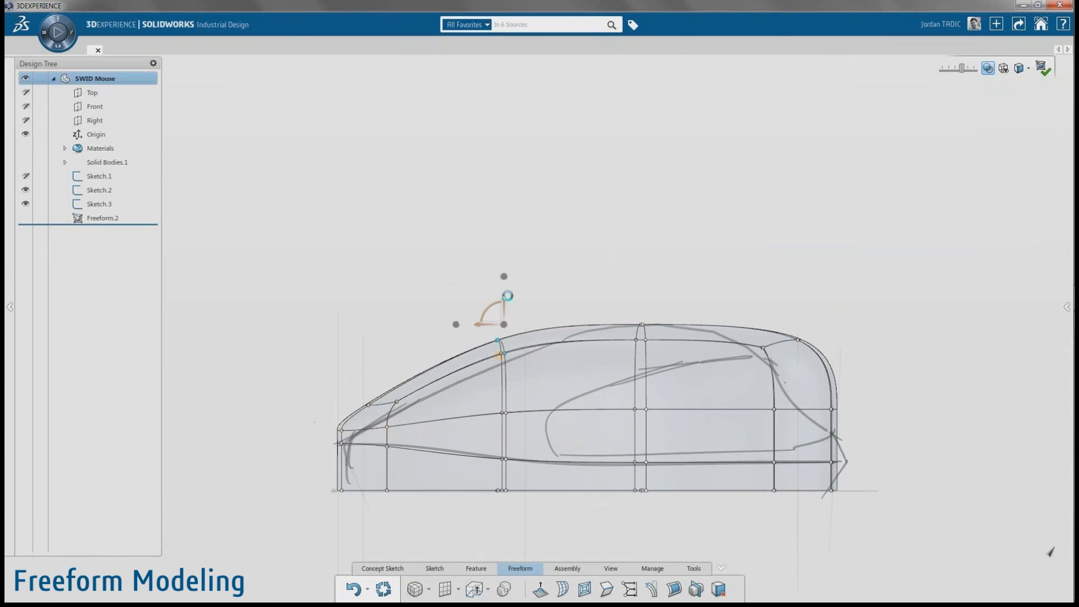
{"action": "left_click_drag", "start_coordinate": [507, 296], "coordinate": [458, 329]}
- Select the front vertex group, align the manipulator to local XYZ, and lower the group onto the sketched slope
{"action": "left_click_drag", "start_coordinate": [275, 330], "coordinate": [543, 461]}
{"action": "right_click", "coordinate": [406, 412]}
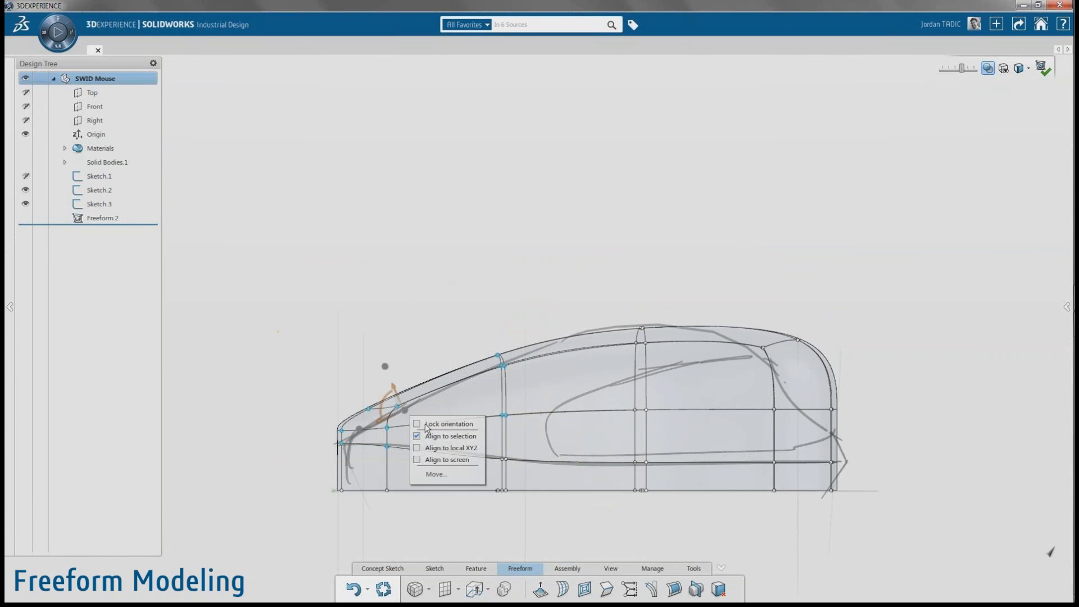
{"action": "left_click", "coordinate": [417, 448]}
{"action": "left_click_drag", "start_coordinate": [405, 386], "coordinate": [405, 402]}
- Adjust the rear-middle top vertices and pull the upper rear vertices forward to follow the sketched rear curve
{"action": "left_click_drag", "start_coordinate": [594, 287], "coordinate": [668, 363]}
{"action": "left_click_drag", "start_coordinate": [632, 300], "coordinate": [632, 291]}
{"action": "left_click_drag", "start_coordinate": [756, 288], "coordinate": [868, 357]}
{"action": "left_click_drag", "start_coordinate": [824, 316], "coordinate": [763, 332]}
{"action": "left_click", "coordinate": [886, 406]}
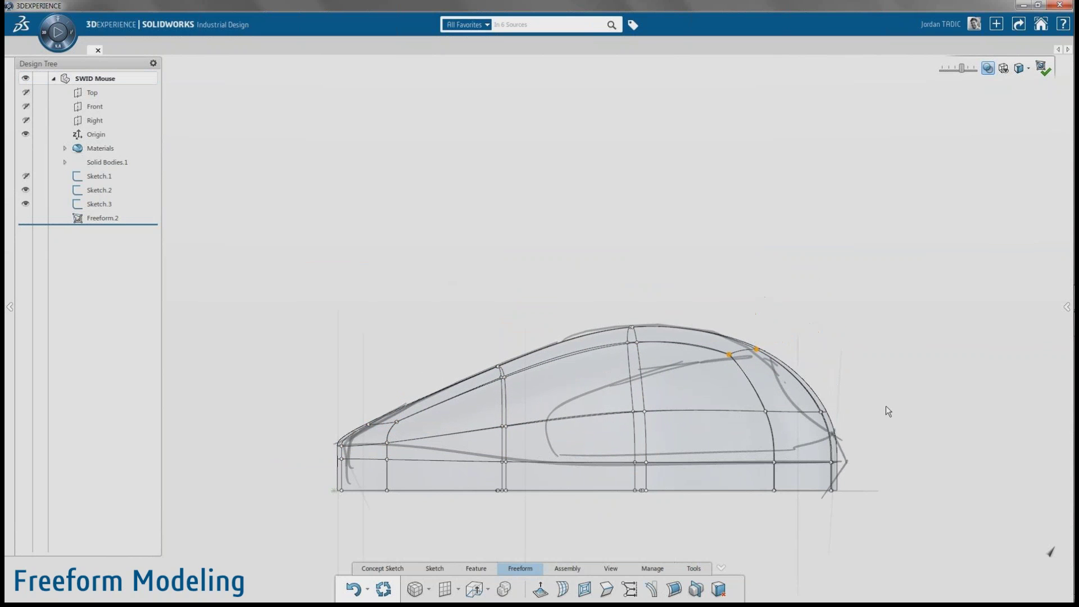
- Raise the lower nose vertices slightly and fine-tune the rest of the lower edge loop along the sketched base line
{"action": "left_click_drag", "start_coordinate": [314, 452], "coordinate": [405, 476]}
{"action": "left_click_drag", "start_coordinate": [353, 430], "coordinate": [353, 424]}
{"action": "left_click", "coordinate": [593, 537]}
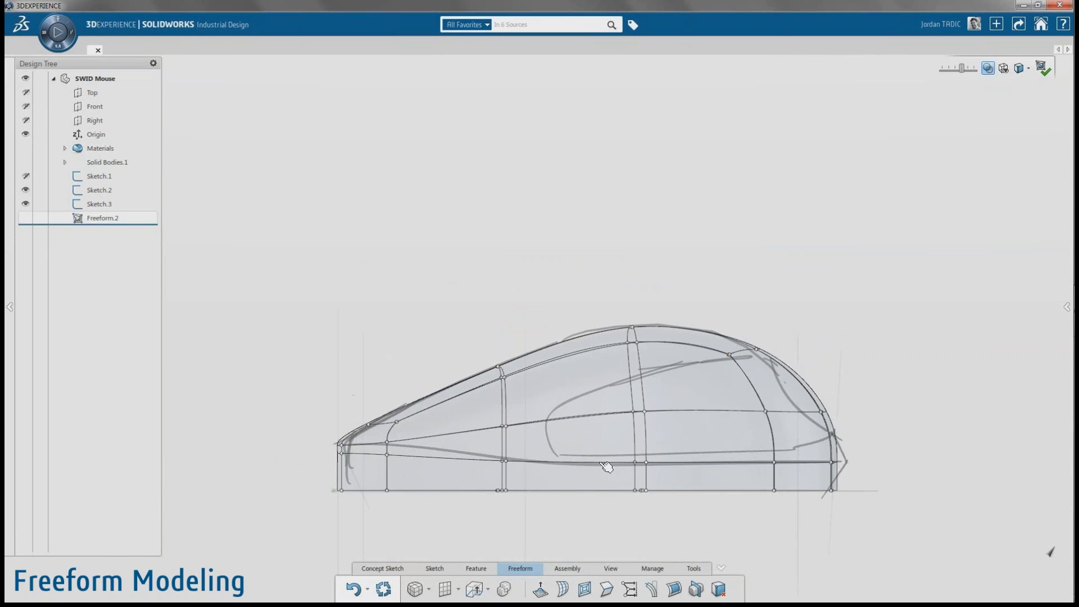
{"action": "left_click_drag", "start_coordinate": [482, 447], "coordinate": [857, 467]}
{"action": "left_click_drag", "start_coordinate": [694, 436], "coordinate": [694, 443]}
- Select the bottom vertex row and scale it inward so the base tapers beneath the body
{"action": "left_click", "coordinate": [350, 507]}
{"action": "left_click_drag", "start_coordinate": [321, 480], "coordinate": [869, 514]}
{"action": "key", "text": "ctrl+5"}
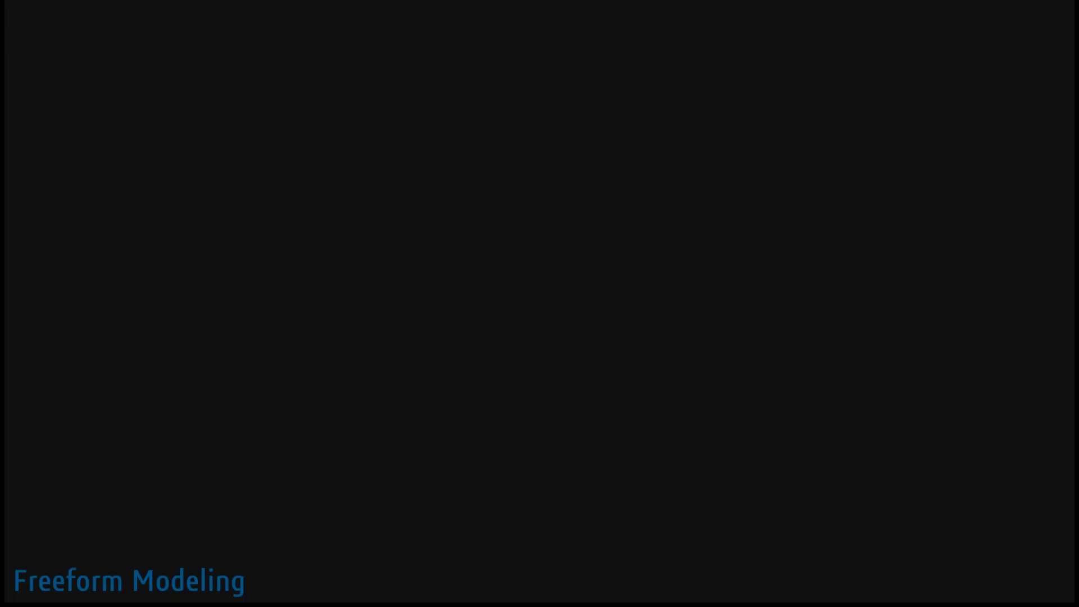
{"action": "key", "text": "ctrl+4"}
{"action": "scroll", "coordinate": [589, 545], "scroll_direction": "up", "scroll_amount": 3}
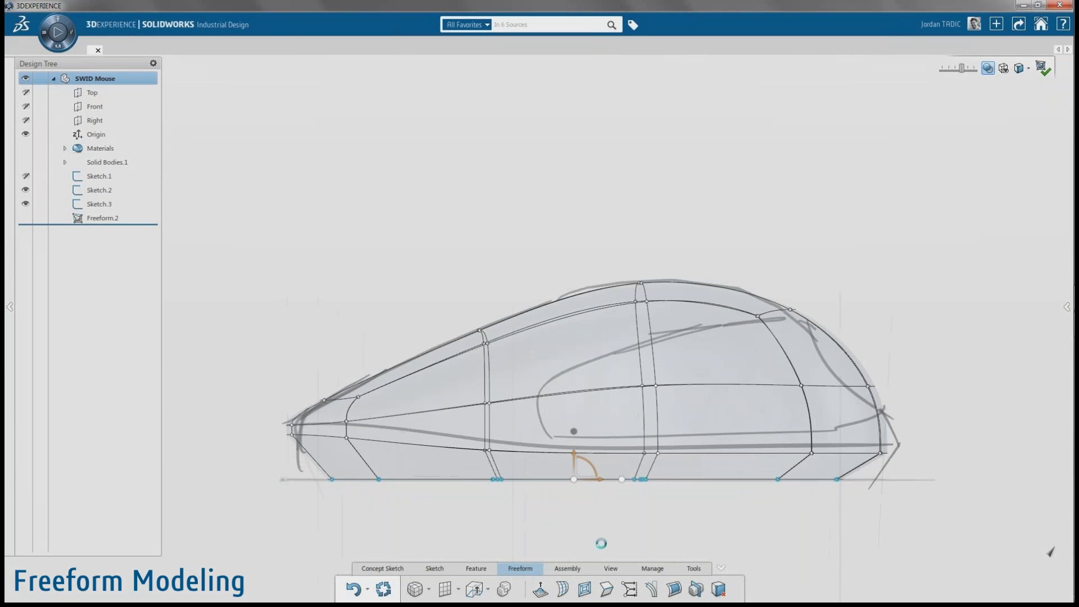
{"action": "left_click", "coordinate": [733, 544]}
{"action": "scroll", "coordinate": [706, 535], "scroll_direction": "down", "scroll_amount": 1}
{"action": "scroll", "coordinate": [559, 281], "scroll_direction": "up", "scroll_amount": 1}
- Turn off the transparent display and move the upper corner vertices on one side inward in the end view
{"action": "left_click", "coordinate": [988, 68]}
{"action": "scroll", "coordinate": [861, 313], "scroll_direction": "down", "scroll_amount": 2}
{"action": "middle_click_drag", "start_coordinate": [863, 315], "coordinate": [465, 268]}
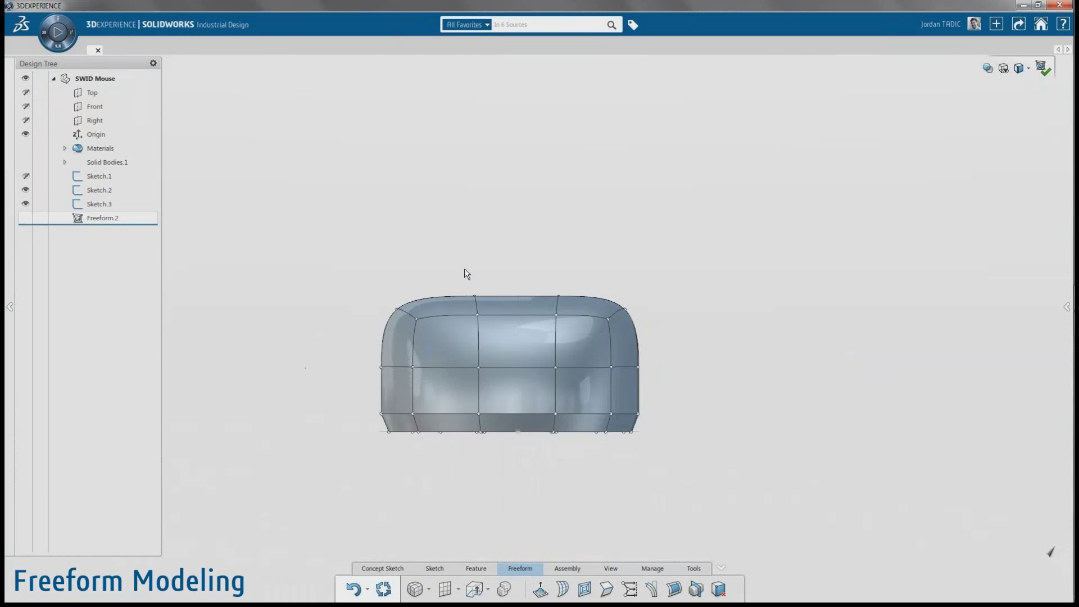
{"action": "scroll", "coordinate": [464, 268], "scroll_direction": "up", "scroll_amount": 3}
{"action": "left_click_drag", "start_coordinate": [778, 233], "coordinate": [704, 282]}
{"action": "left_click_drag", "start_coordinate": [621, 245], "coordinate": [570, 255]}
{"action": "left_click", "coordinate": [835, 356]}
- Select the crosswise edge rows over the middle and front of the top surface for reshaping
{"action": "middle_click_drag", "start_coordinate": [704, 391], "coordinate": [467, 434]}
{"action": "left_click", "coordinate": [564, 326]}
{"action": "left_click", "coordinate": [654, 327], "text": "ctrl"}
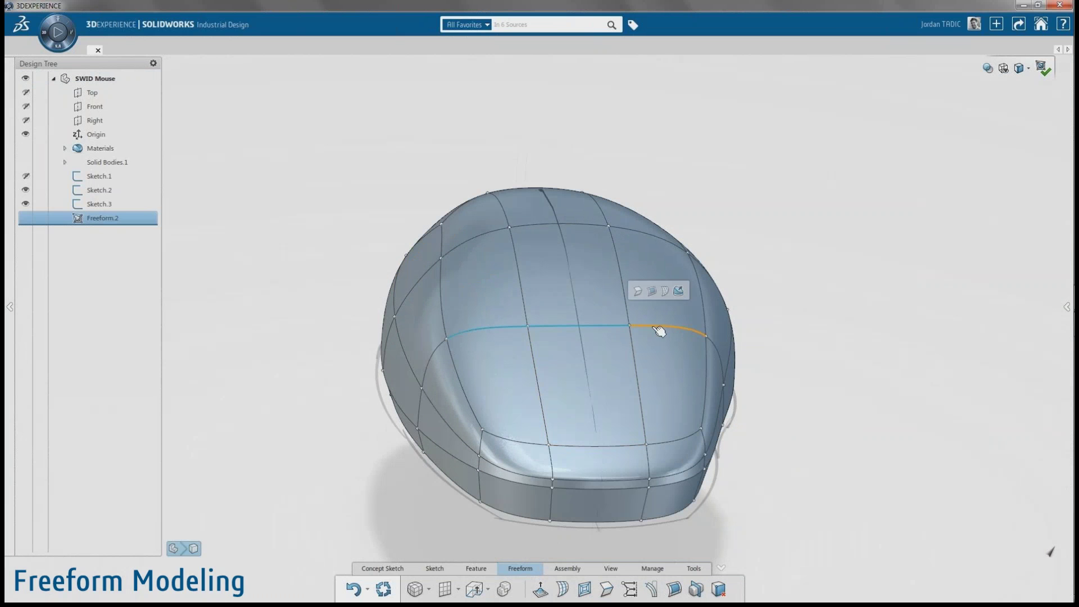
{"action": "left_click", "coordinate": [578, 443], "text": "ctrl"}
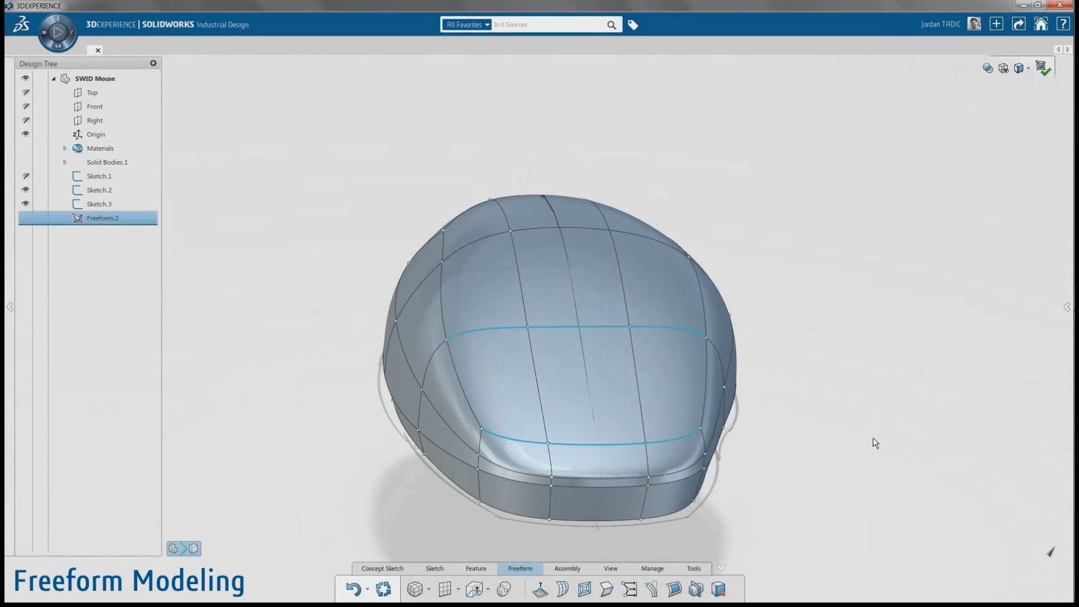
{"action": "left_click", "coordinate": [875, 443]}
- Lower the middle vertex row toward the lower edge loop in the transparent side view
{"action": "mouse_move", "coordinate": [875, 443]}
{"action": "middle_mouse_down"}
{"action": "mouse_move", "coordinate": [590, 422]}
{"action": "mouse_move", "coordinate": [590, 393]}
{"action": "mouse_move", "coordinate": [766, 450]}
{"action": "mouse_move", "coordinate": [828, 455]}
{"action": "mouse_move", "coordinate": [725, 470]}
{"action": "mouse_move", "coordinate": [776, 458]}
{"action": "mouse_move", "coordinate": [784, 438]}
{"action": "mouse_move", "coordinate": [774, 517]}
{"action": "mouse_move", "coordinate": [725, 448]}
{"action": "mouse_move", "coordinate": [736, 443]}
{"action": "middle_mouse_up"}
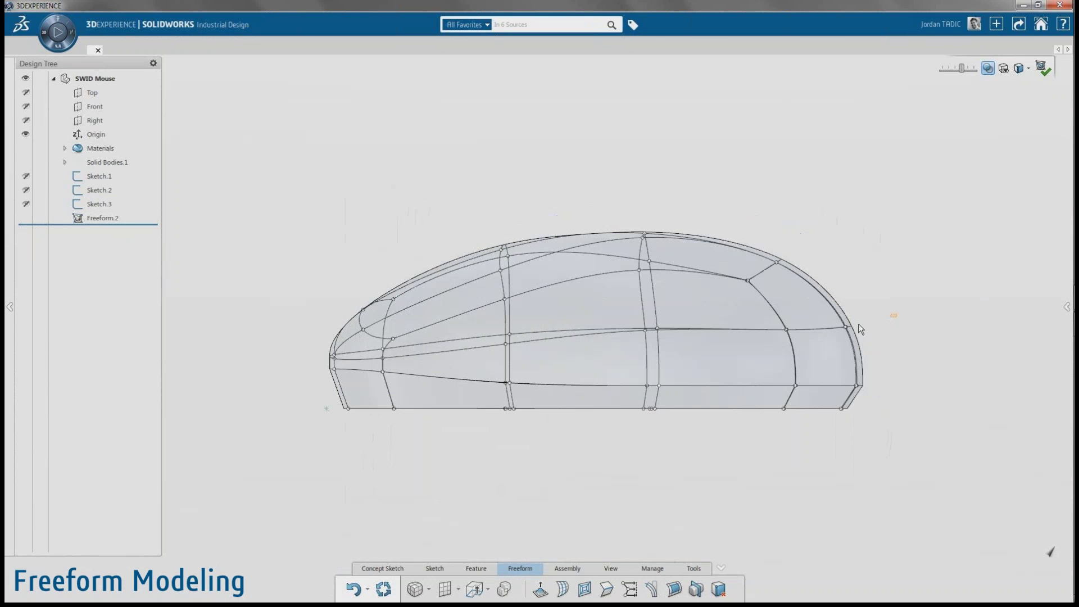
{"action": "left_click_drag", "start_coordinate": [858, 325], "coordinate": [562, 339]}
{"action": "left_click_drag", "start_coordinate": [712, 321], "coordinate": [735, 363]}
{"action": "left_click", "coordinate": [922, 386]}
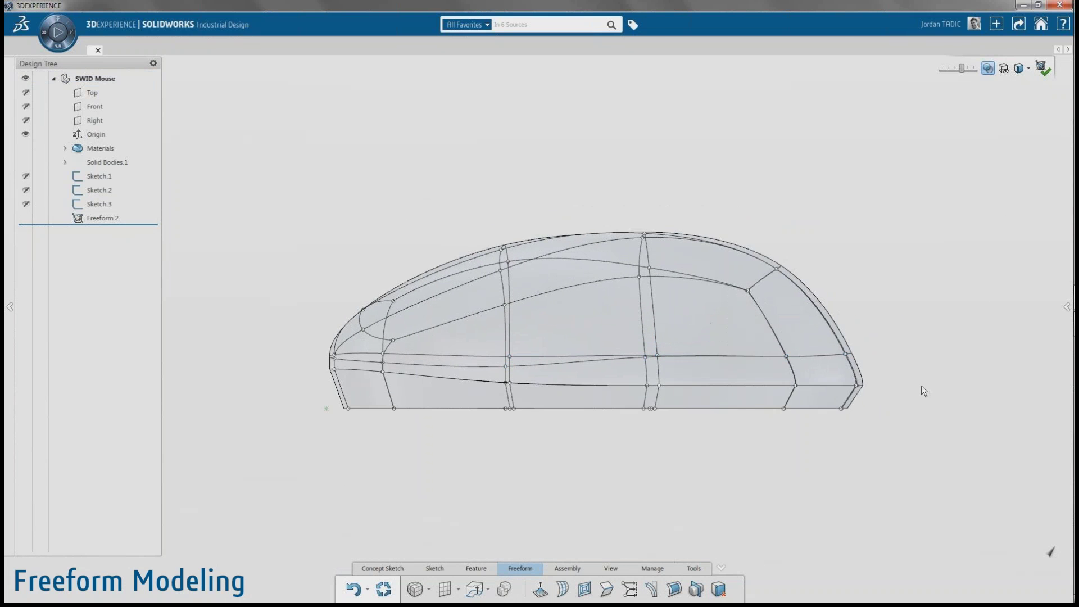
- Raise the upper rear vertex on the thumb side slightly
{"action": "middle_click_drag", "start_coordinate": [922, 385], "coordinate": [787, 383]}
{"action": "left_click", "coordinate": [694, 350]}
{"action": "left_click_drag", "start_coordinate": [697, 327], "coordinate": [698, 312]}
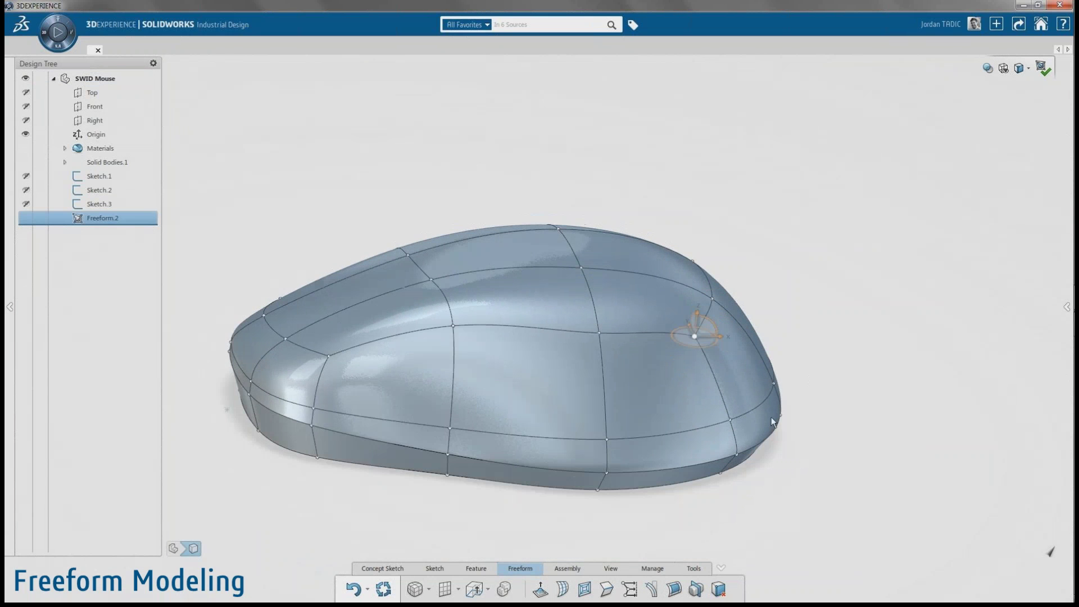
{"action": "middle_click_drag", "start_coordinate": [771, 417], "coordinate": [807, 453]}
{"action": "left_click", "coordinate": [807, 453]}
- Inset the three adjoining thumb-side faces and adjust the width of the inset border
{"action": "left_click", "coordinate": [584, 589]}
{"action": "left_click", "coordinate": [691, 368]}
{"action": "left_click", "coordinate": [562, 365]}
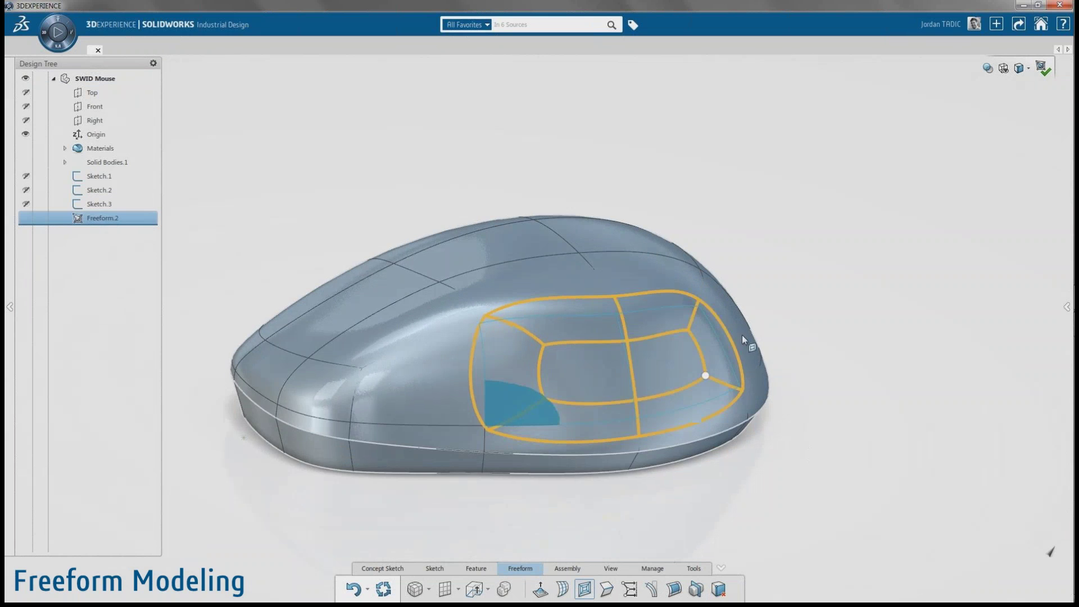
{"action": "middle_click_drag", "start_coordinate": [741, 340], "coordinate": [687, 333]}
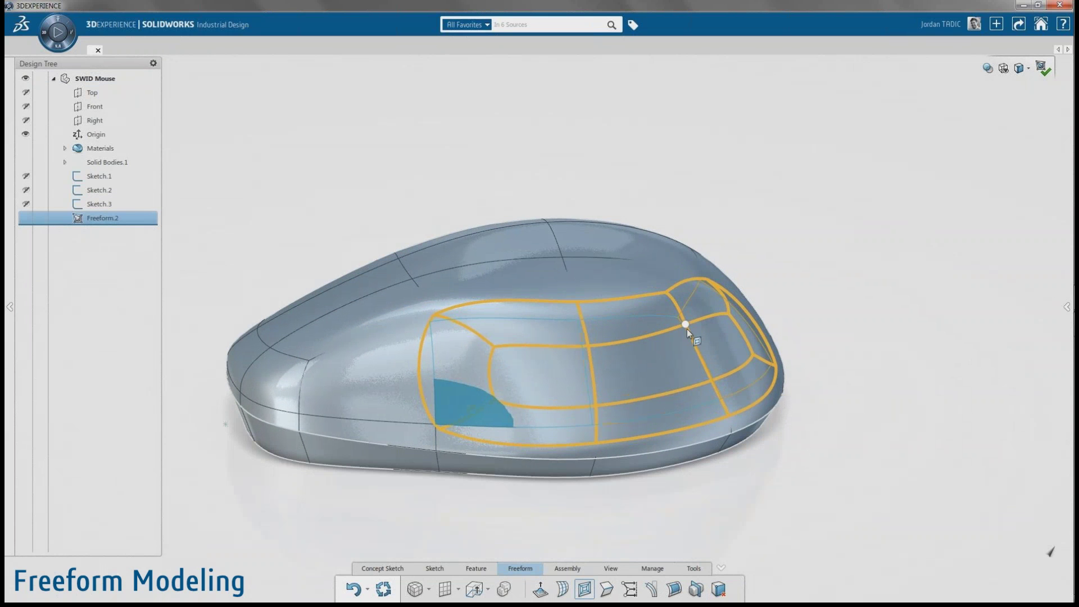
{"action": "left_click_drag", "start_coordinate": [686, 329], "coordinate": [681, 314]}
{"action": "left_click", "coordinate": [980, 253]}
- Select the three inset faces and push them inward to form the thumb recess
{"action": "left_click", "coordinate": [547, 382]}
{"action": "left_click", "coordinate": [641, 378], "text": "ctrl"}
{"action": "left_click", "coordinate": [718, 378], "text": "ctrl"}
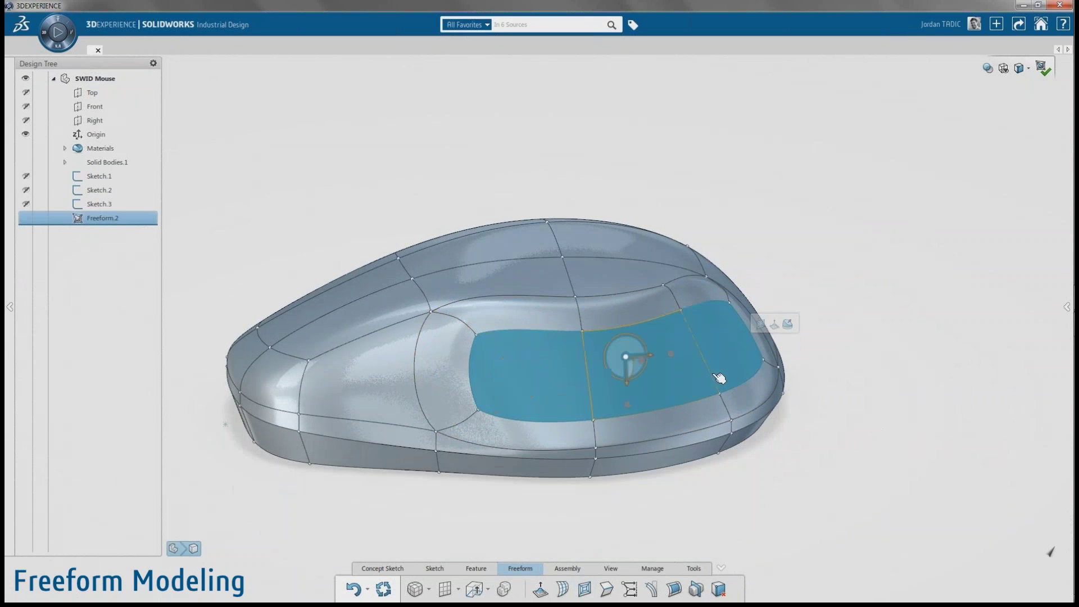
{"action": "middle_click_drag", "start_coordinate": [718, 378], "coordinate": [759, 400]}
{"action": "middle_click_drag", "start_coordinate": [664, 360], "coordinate": [522, 397]}
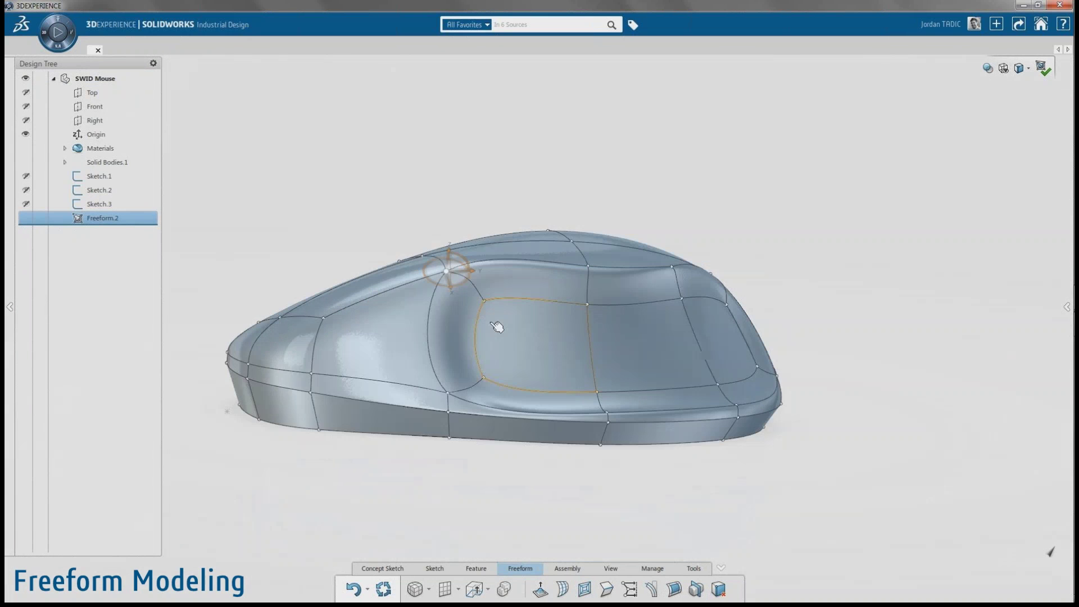
- Lower the vertex above the front end of the thumb recess
{"action": "middle_click_drag", "start_coordinate": [496, 328], "coordinate": [509, 352]}
{"action": "left_click_drag", "start_coordinate": [490, 284], "coordinate": [483, 338]}
{"action": "middle_click_drag", "start_coordinate": [570, 407], "coordinate": [506, 388]}
- Lower the vertex on the rear part of the thumb recess's upper edge
{"action": "left_click", "coordinate": [656, 294]}
{"action": "left_click", "coordinate": [654, 292]}
{"action": "left_click_drag", "start_coordinate": [661, 268], "coordinate": [656, 302]}
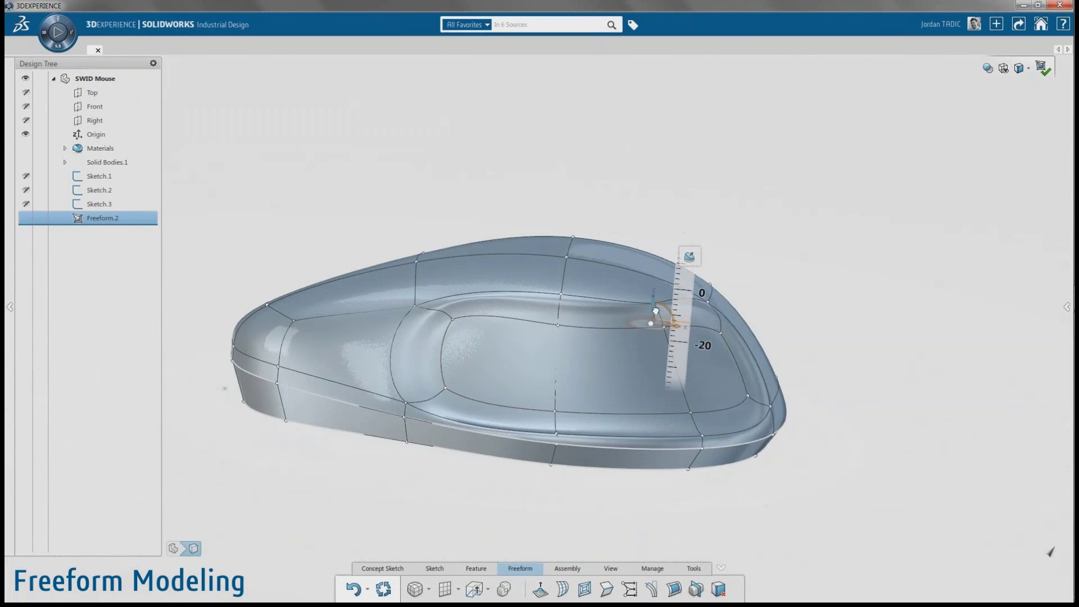
{"action": "scroll", "coordinate": [656, 307], "scroll_direction": "up", "scroll_amount": 3}
{"action": "left_click_drag", "start_coordinate": [646, 296], "coordinate": [638, 364]}
{"action": "middle_click_drag", "start_coordinate": [638, 366], "coordinate": [602, 393]}
{"action": "scroll", "coordinate": [709, 315], "scroll_direction": "down", "scroll_amount": 4}
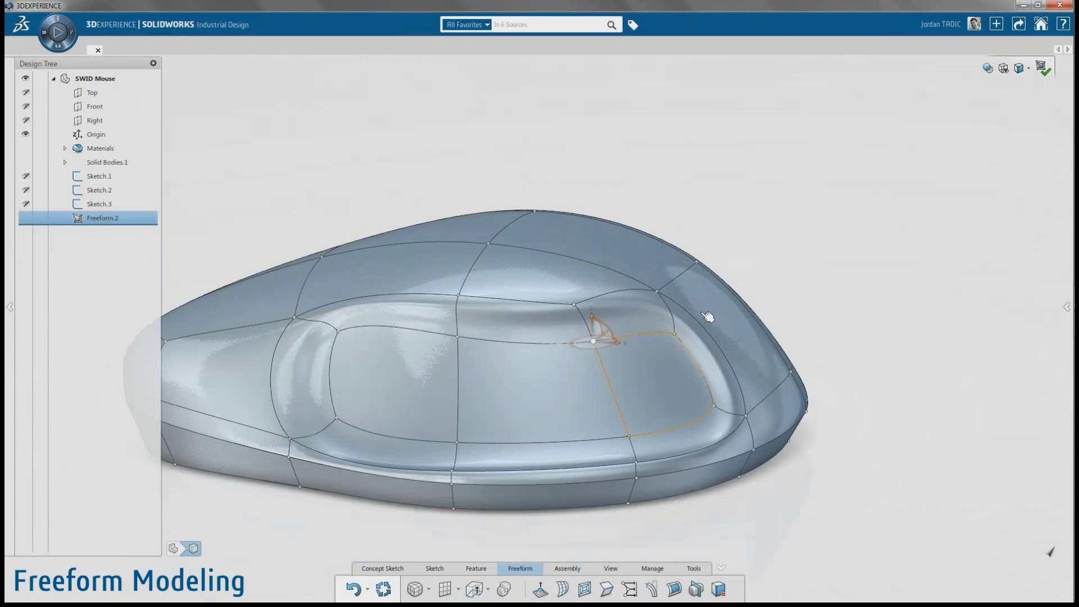
- Select the rear edge of the thumb recess and shift it outward along the manipulator plane
{"action": "left_click", "coordinate": [693, 373]}
{"action": "middle_click_drag", "start_coordinate": [695, 375], "coordinate": [729, 477]}
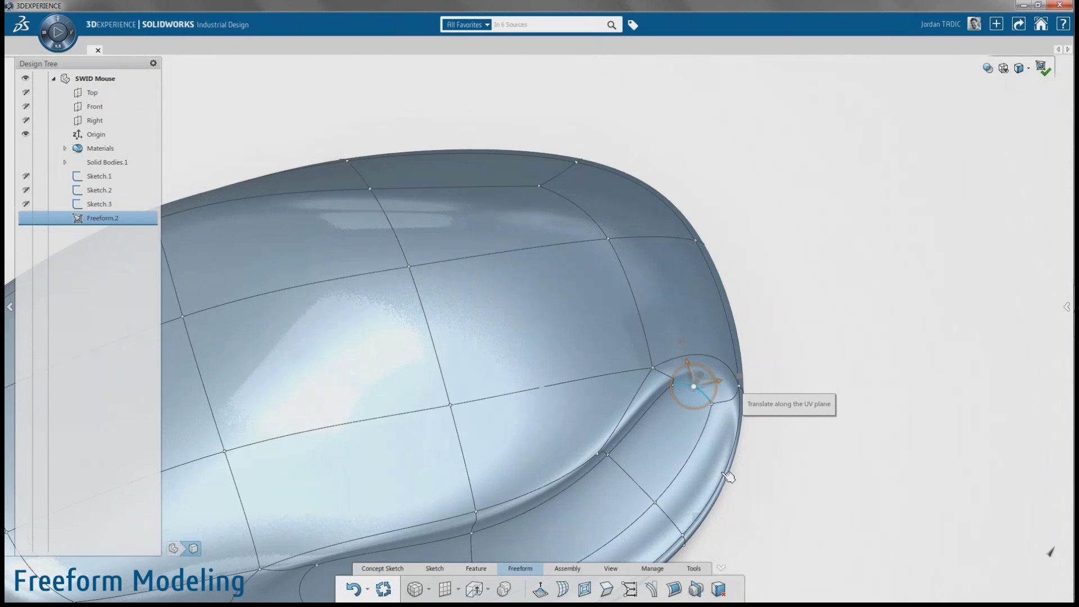
{"action": "left_click_drag", "start_coordinate": [698, 389], "coordinate": [684, 473]}
{"action": "middle_click_drag", "start_coordinate": [730, 474], "coordinate": [674, 408]}
- Select the front edge of the thumb recess and shift it slightly along the manipulator plane
{"action": "scroll", "coordinate": [464, 285], "scroll_direction": "down", "scroll_amount": 2}
{"action": "left_click", "coordinate": [464, 285]}
{"action": "middle_click_drag", "start_coordinate": [463, 284], "coordinate": [438, 277]}
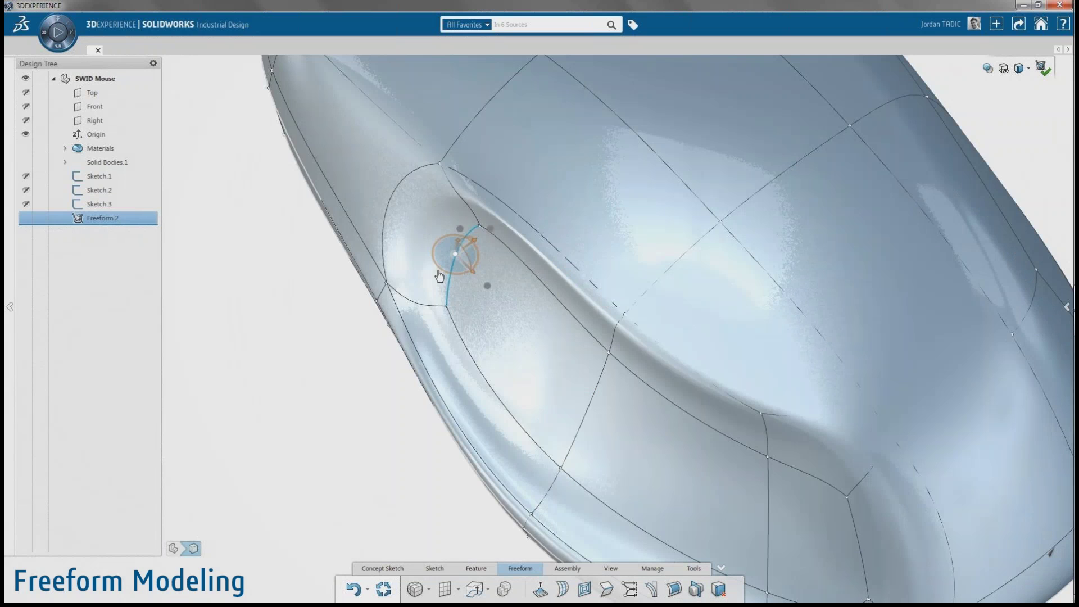
{"action": "left_click_drag", "start_coordinate": [438, 277], "coordinate": [441, 289]}
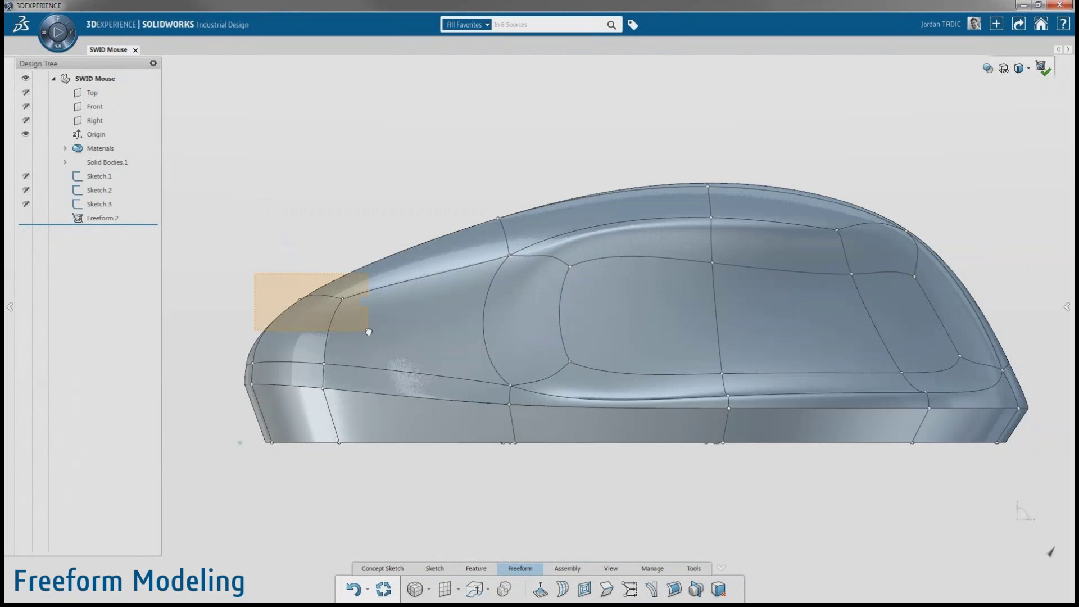
- Shift the upper nose vertices slightly toward the rear in the side view
{"action": "left_click_drag", "start_coordinate": [331, 315], "coordinate": [321, 315]}
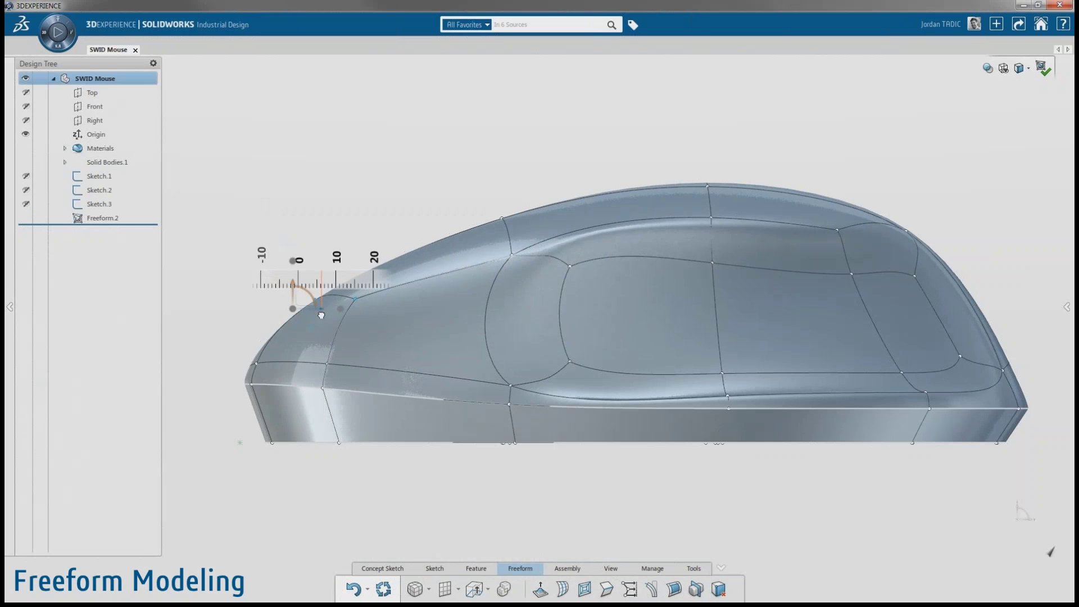
{"action": "left_click", "coordinate": [693, 480]}
{"action": "middle_click_drag", "start_coordinate": [826, 506], "coordinate": [804, 511]}
- Realign the manipulator on the thumb recess's front edge and scale that edge shorter vertically
{"action": "left_click", "coordinate": [561, 315]}
{"action": "right_click", "coordinate": [564, 318]}
{"action": "left_click", "coordinate": [581, 353]}
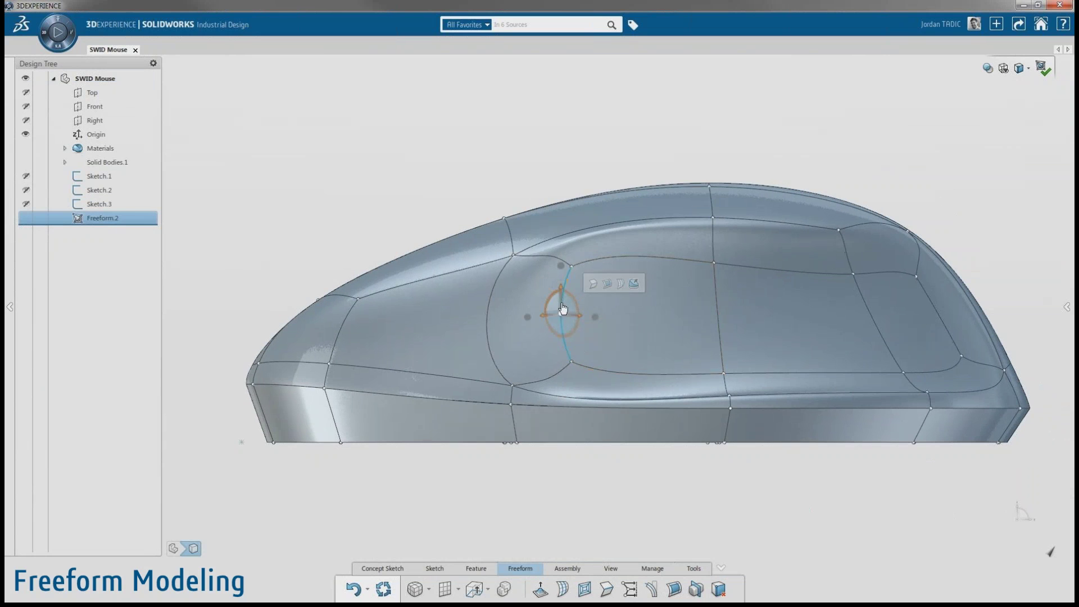
{"action": "left_click_drag", "start_coordinate": [560, 267], "coordinate": [560, 299]}
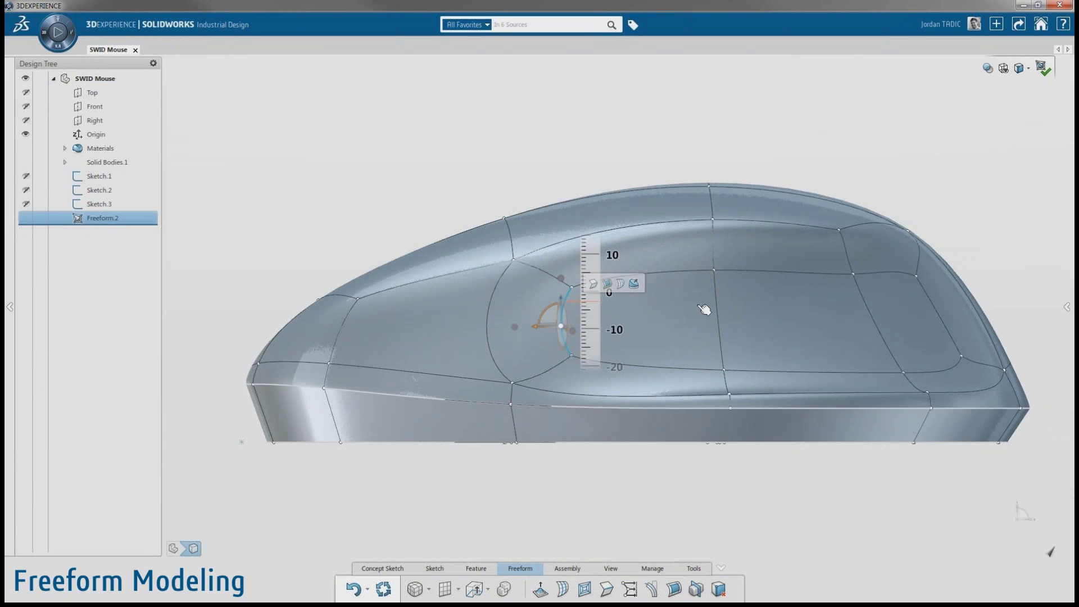
- Scale the rear cross edges of the thumb recess shorter to slim the recess toward the back
{"action": "left_click", "coordinate": [718, 322]}
{"action": "left_click", "coordinate": [885, 309]}
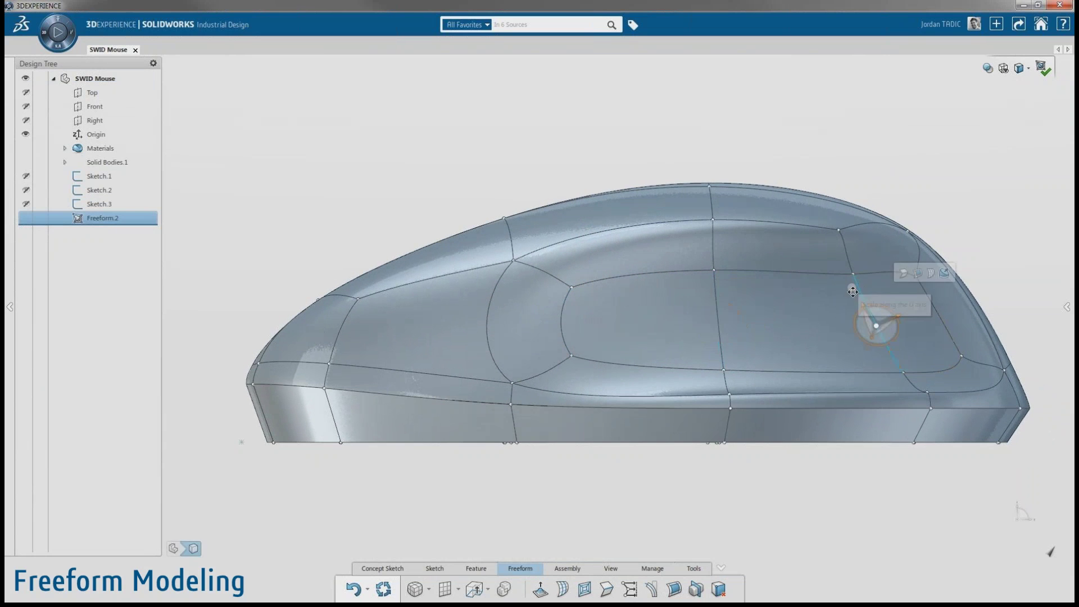
{"action": "left_click", "coordinate": [933, 306]}
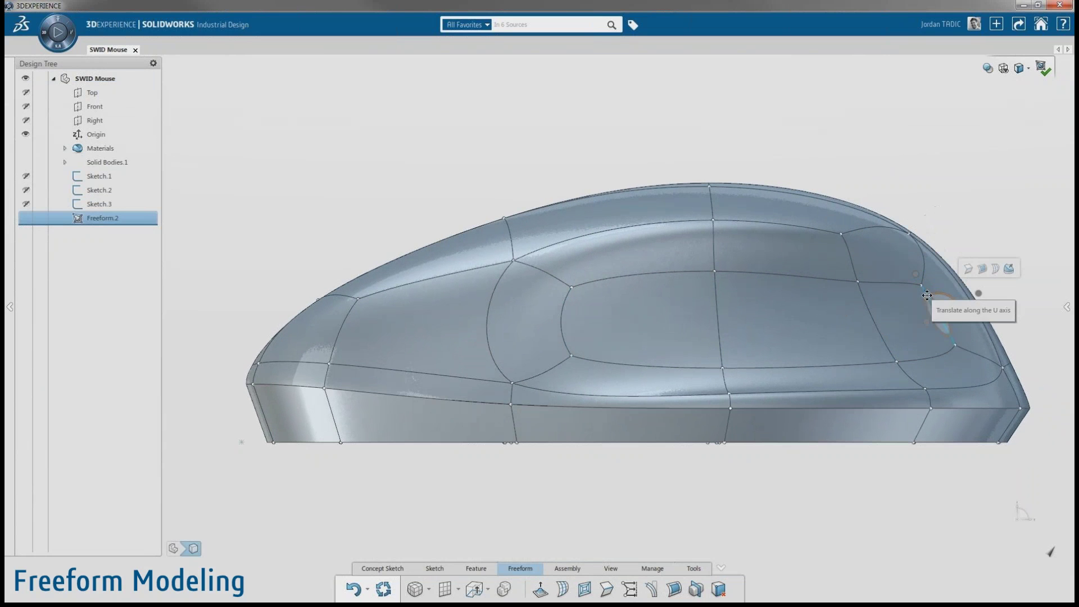
{"action": "middle_click_drag", "start_coordinate": [930, 428], "coordinate": [978, 430]}
{"action": "left_click", "coordinate": [976, 427]}
- Push the middle face of the thumb recess further into the body
{"action": "left_click", "coordinate": [850, 354]}
{"action": "middle_click_drag", "start_coordinate": [848, 356], "coordinate": [838, 365]}
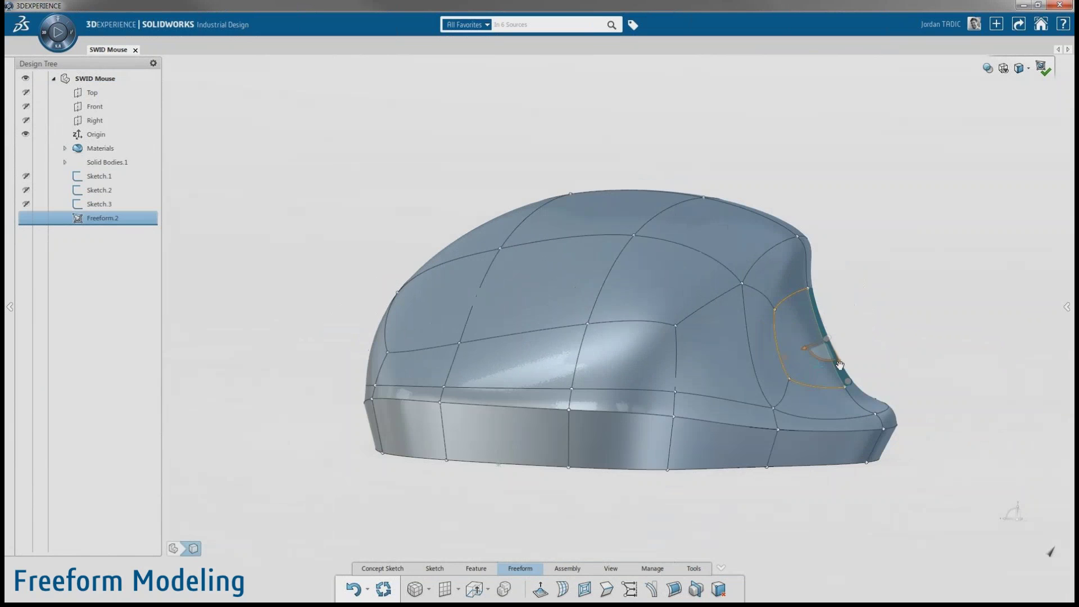
{"action": "left_click_drag", "start_coordinate": [809, 351], "coordinate": [796, 345]}
{"action": "left_click", "coordinate": [918, 468]}
{"action": "middle_click_drag", "start_coordinate": [919, 470], "coordinate": [482, 458]}
- Shift the thumb recess's front edge slightly outward and rearward in the top view
{"action": "left_click", "coordinate": [520, 338]}
{"action": "middle_click_drag", "start_coordinate": [519, 338], "coordinate": [561, 351]}
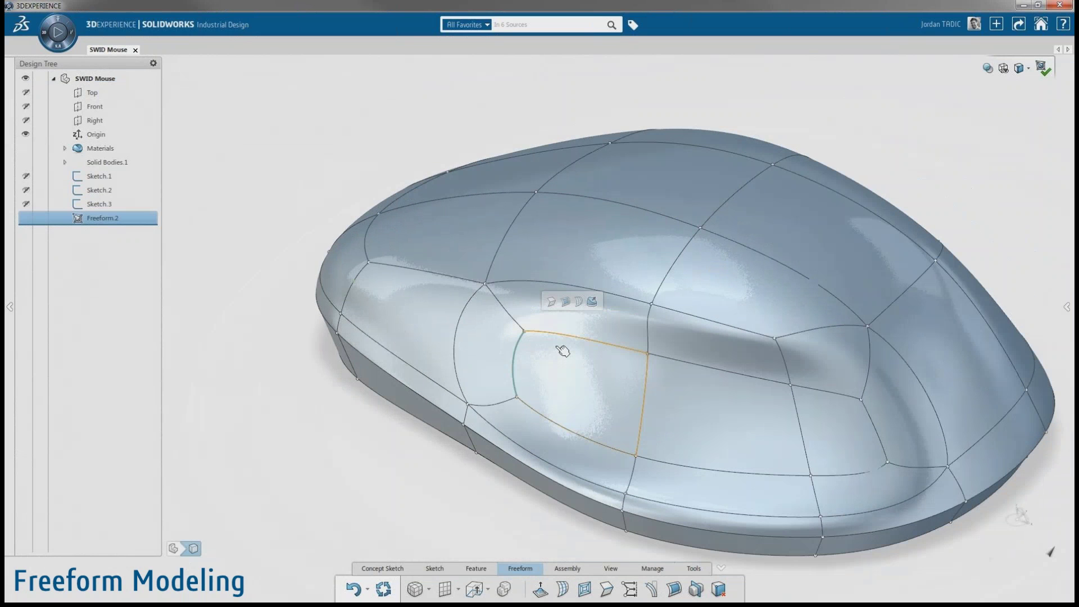
{"action": "key", "text": "ctrl+5"}
{"action": "left_click_drag", "start_coordinate": [526, 337], "coordinate": [512, 353]}
{"action": "left_click", "coordinate": [446, 360]}
{"action": "middle_click_drag", "start_coordinate": [445, 359], "coordinate": [570, 365]}
- Finish the freeform edit and show the completed mouse body from the top
{"action": "left_click", "coordinate": [1044, 68]}
{"action": "scroll", "coordinate": [1012, 195], "scroll_direction": "up", "scroll_amount": 3}
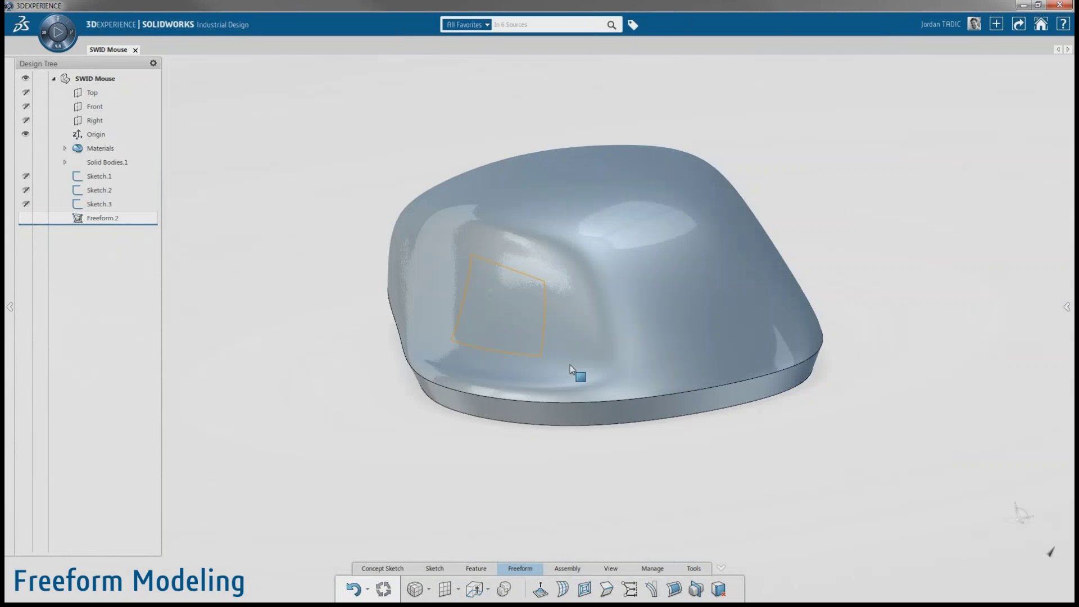
{"action": "key", "text": "ctrl+5"}
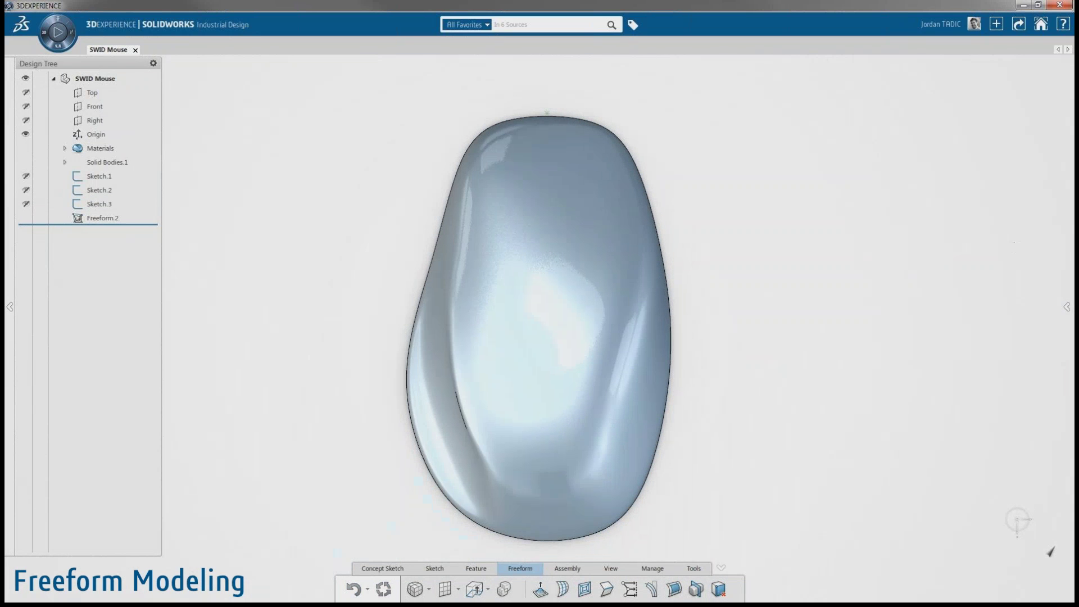